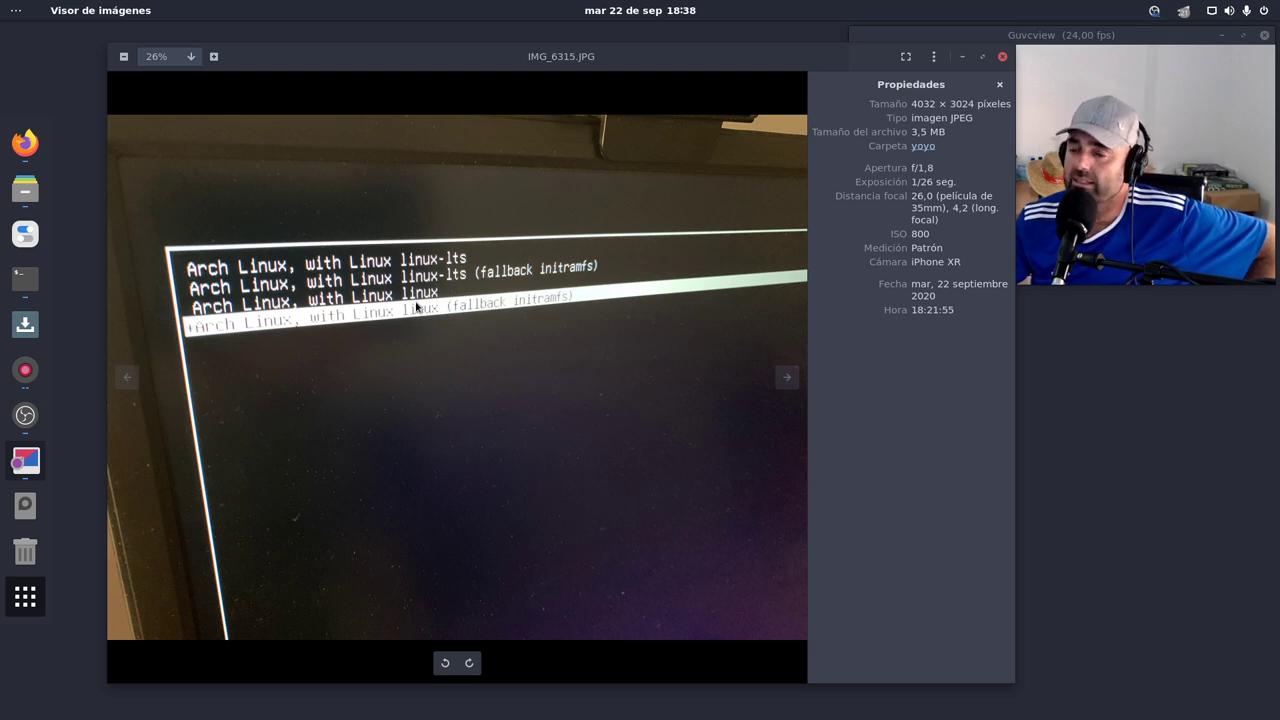
- Minimize the image viewer and file manager, and open Añadir/Quitar software in an enlarged window clear of the webcam view
click(962, 56)
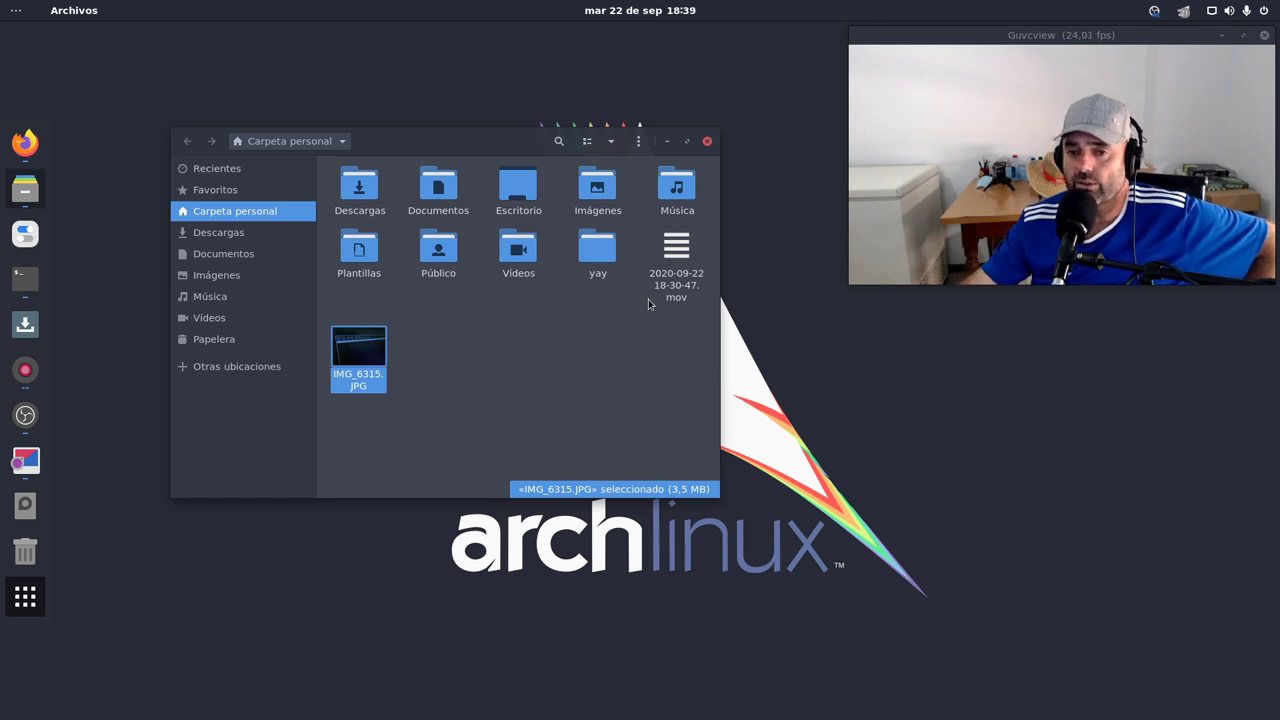
click(666, 141)
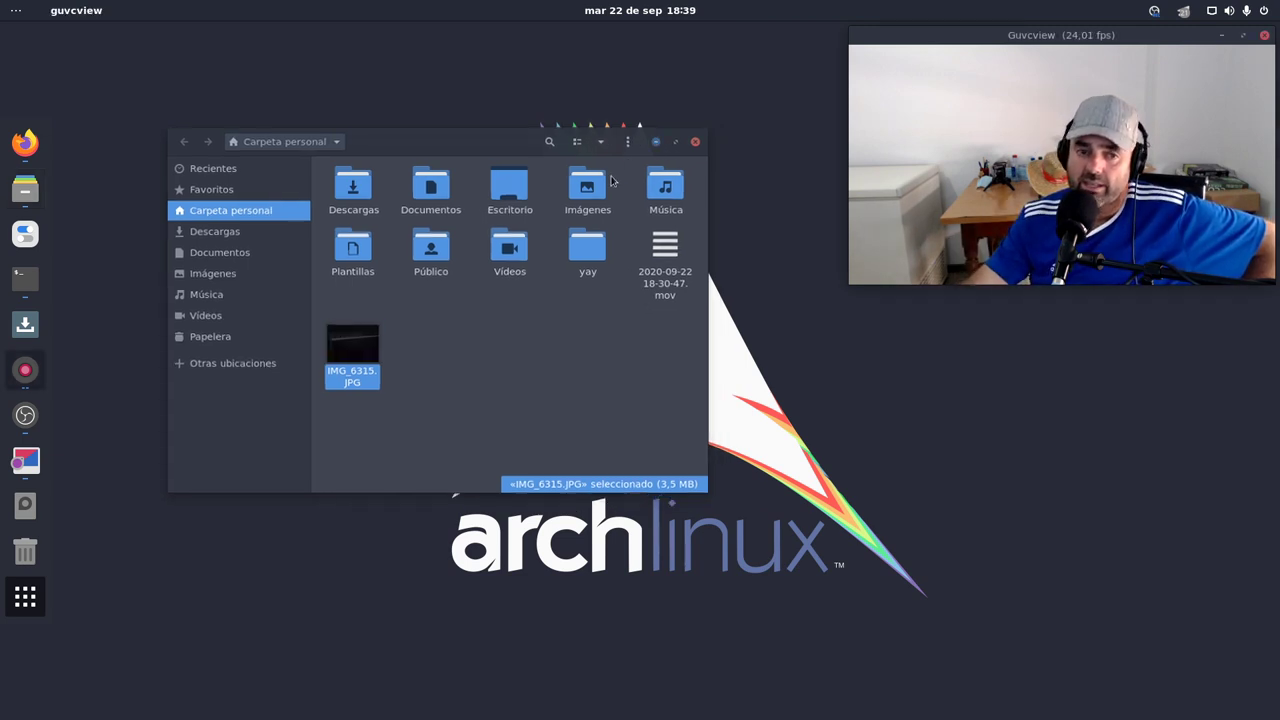
click(25, 324)
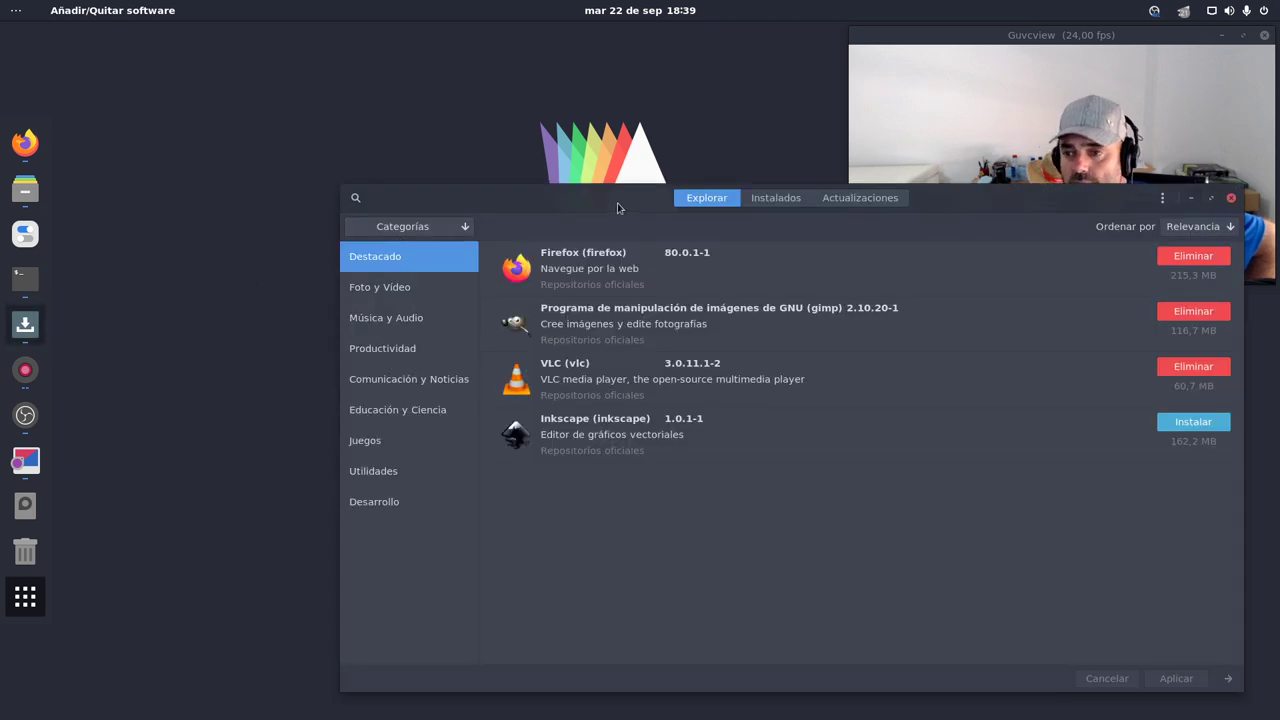
drag(618, 205, 363, 137)
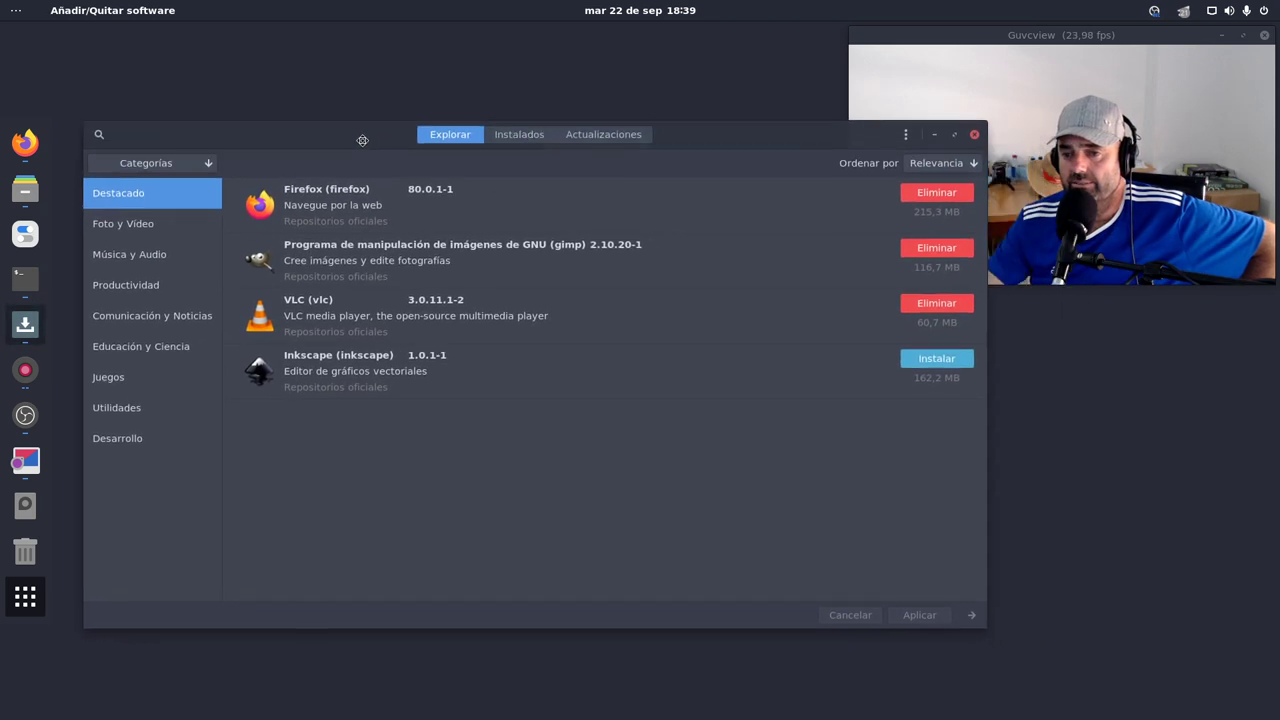
drag(986, 627, 1080, 673)
drag(748, 141, 647, 140)
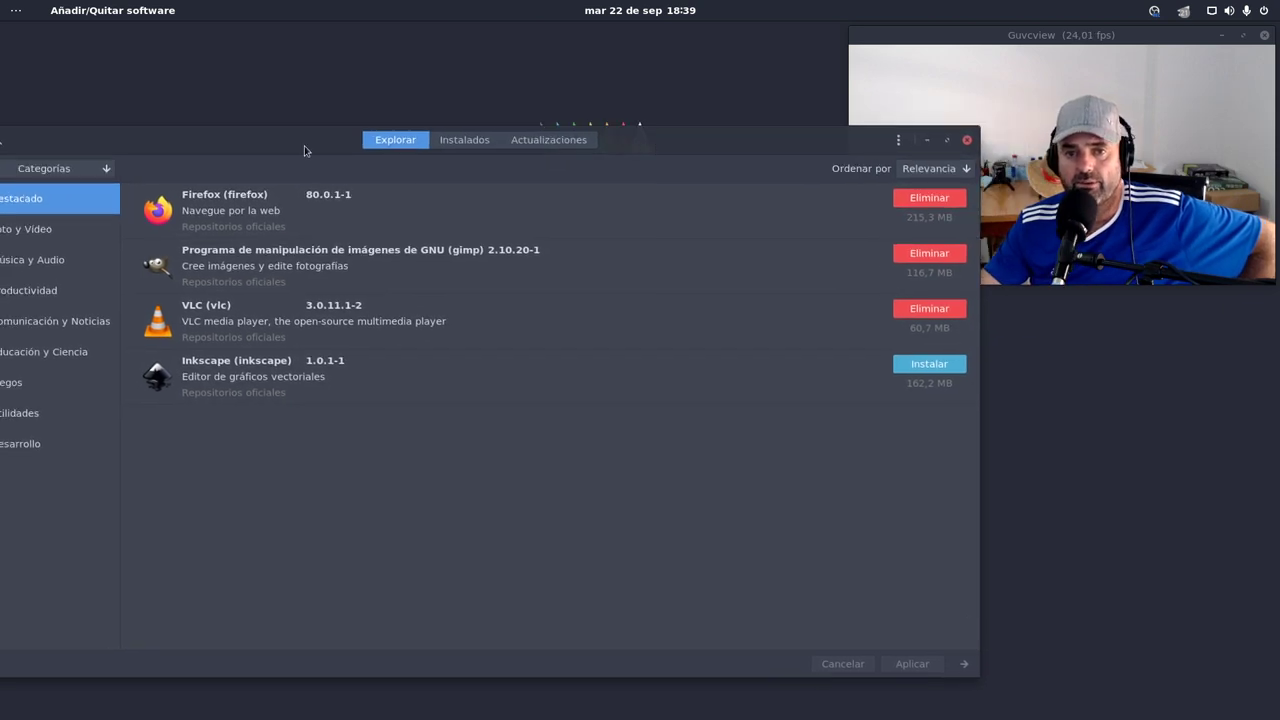
drag(304, 145, 350, 123)
- Search the package catalogue for "linux"
click(44, 117)
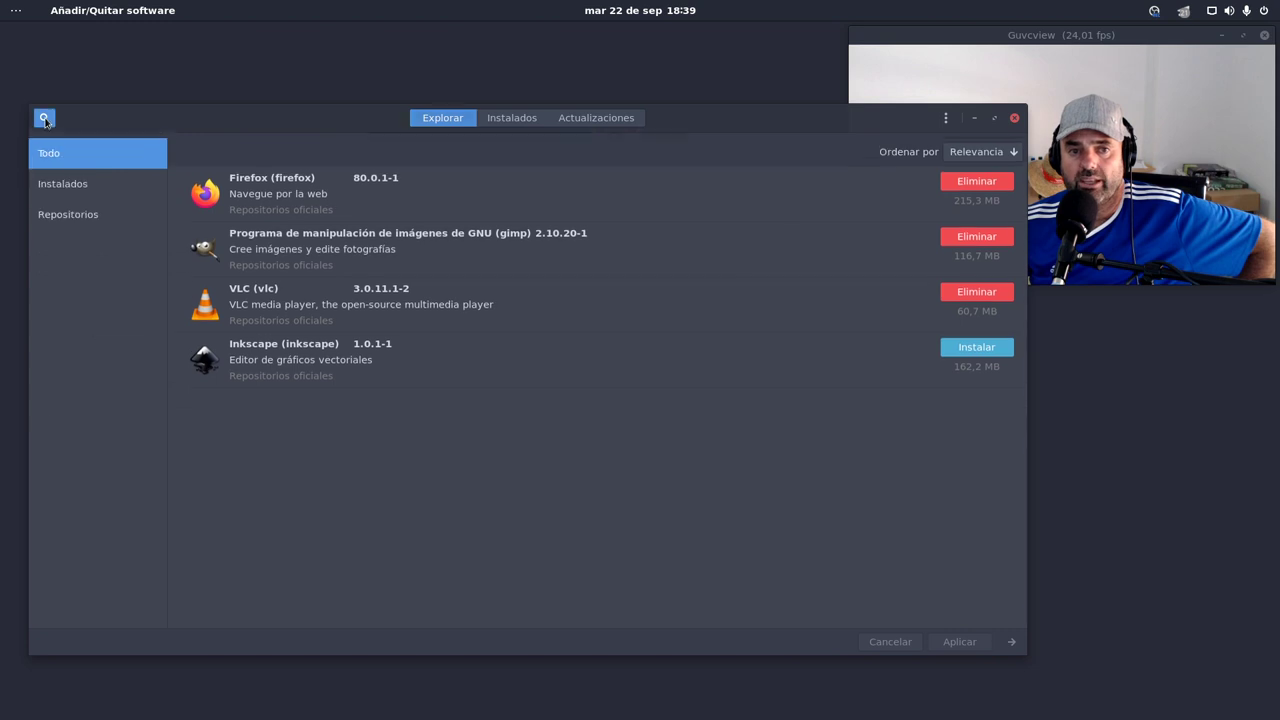
text(linux)
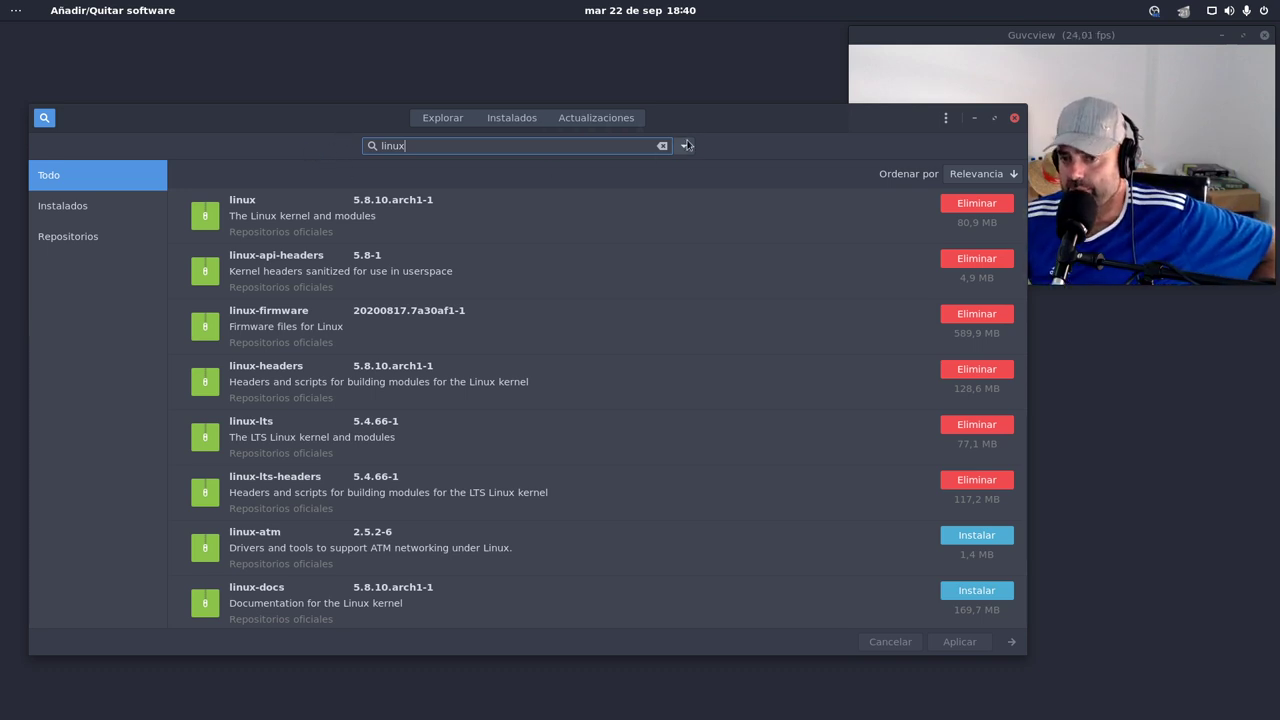
drag(727, 120, 726, 107)
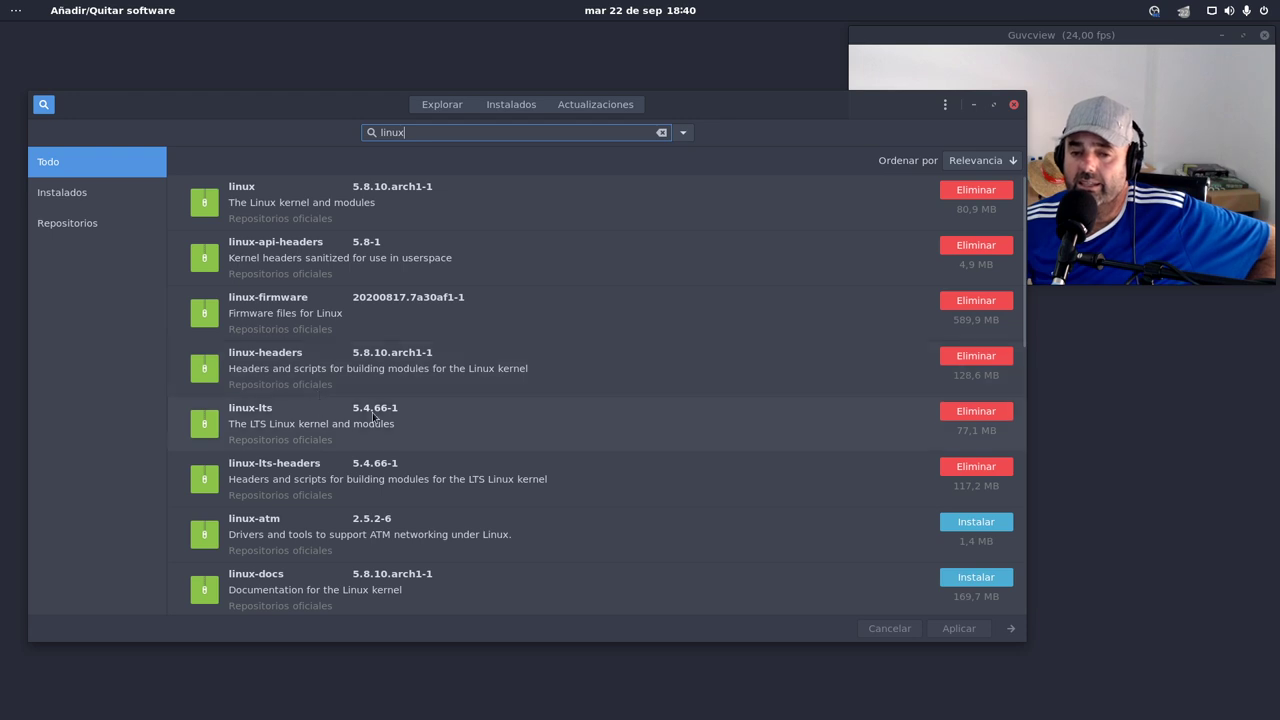
- Examine the linux-lts package details and the other kernel packages in the results, such as linux-hardened and linux-zen
click(416, 421)
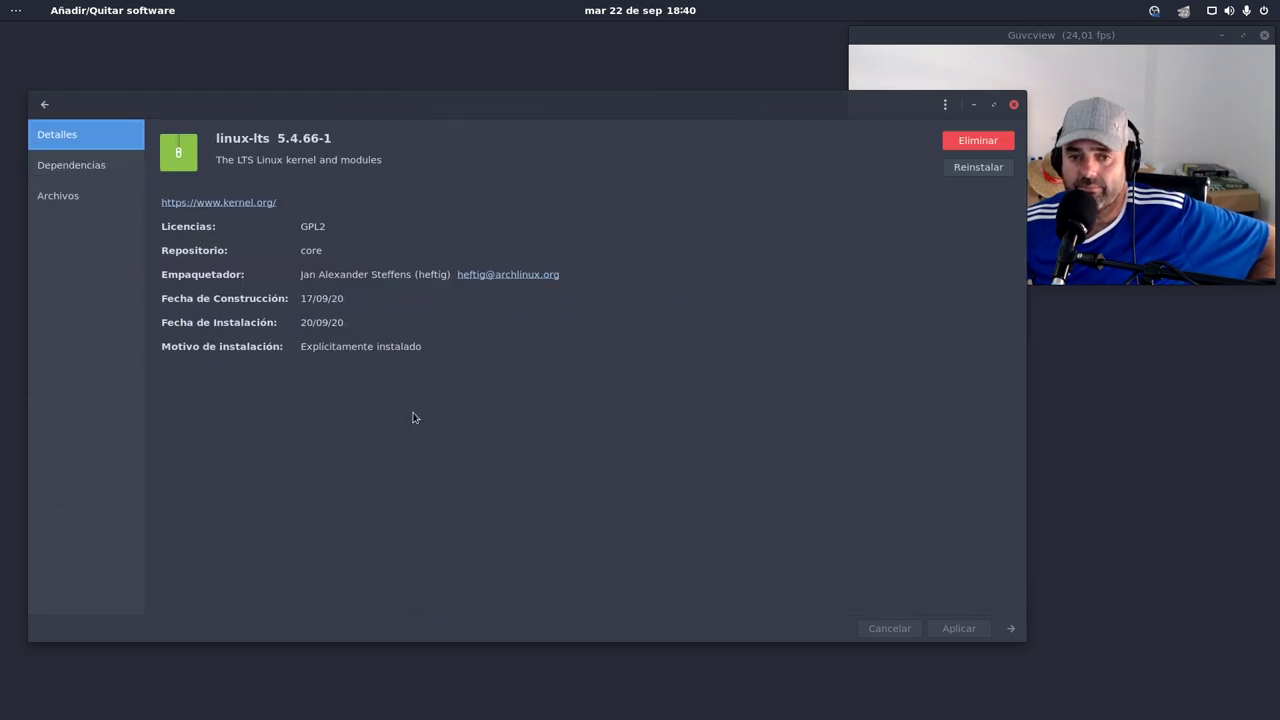
click(44, 104)
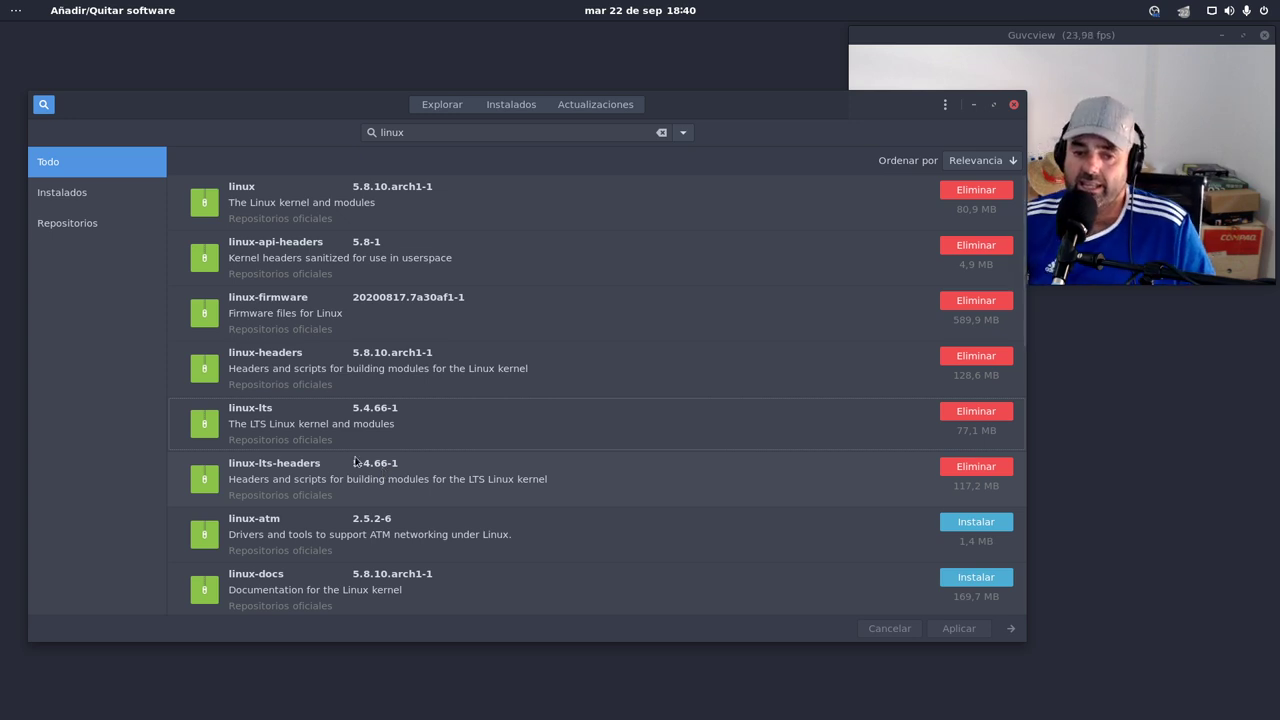
scroll(378, 428, down, 4)
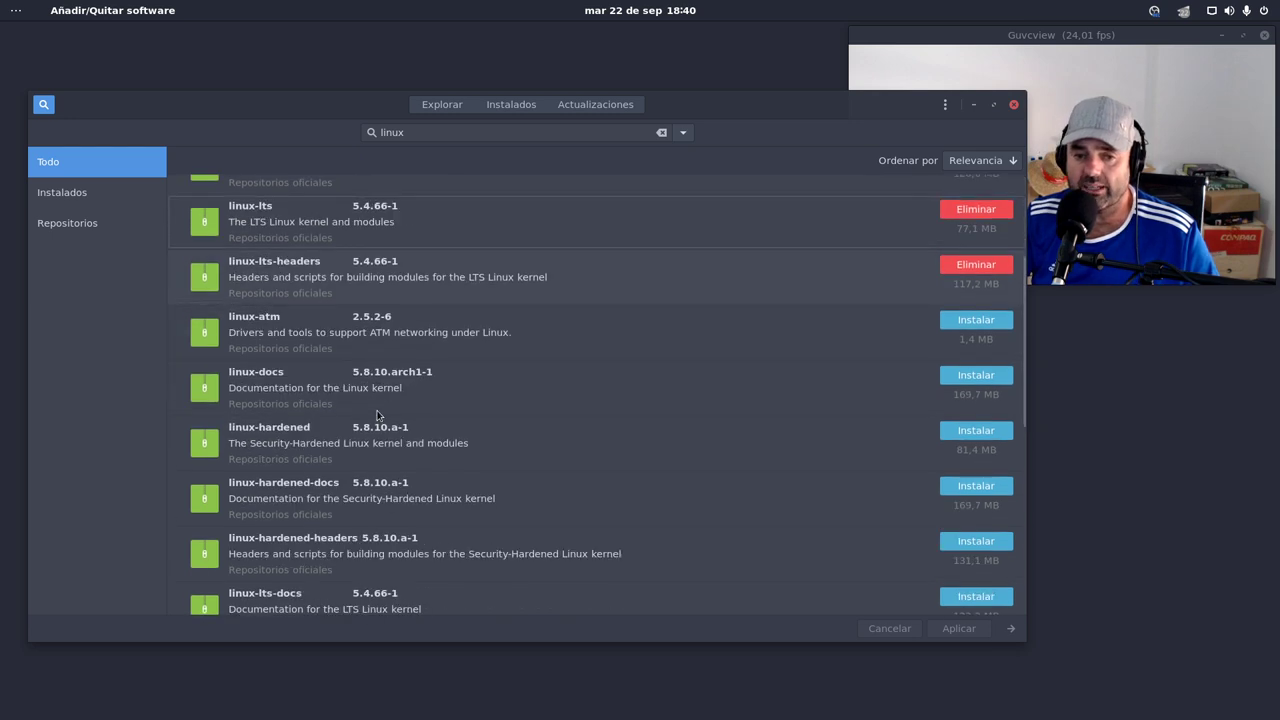
scroll(360, 405, down, 4)
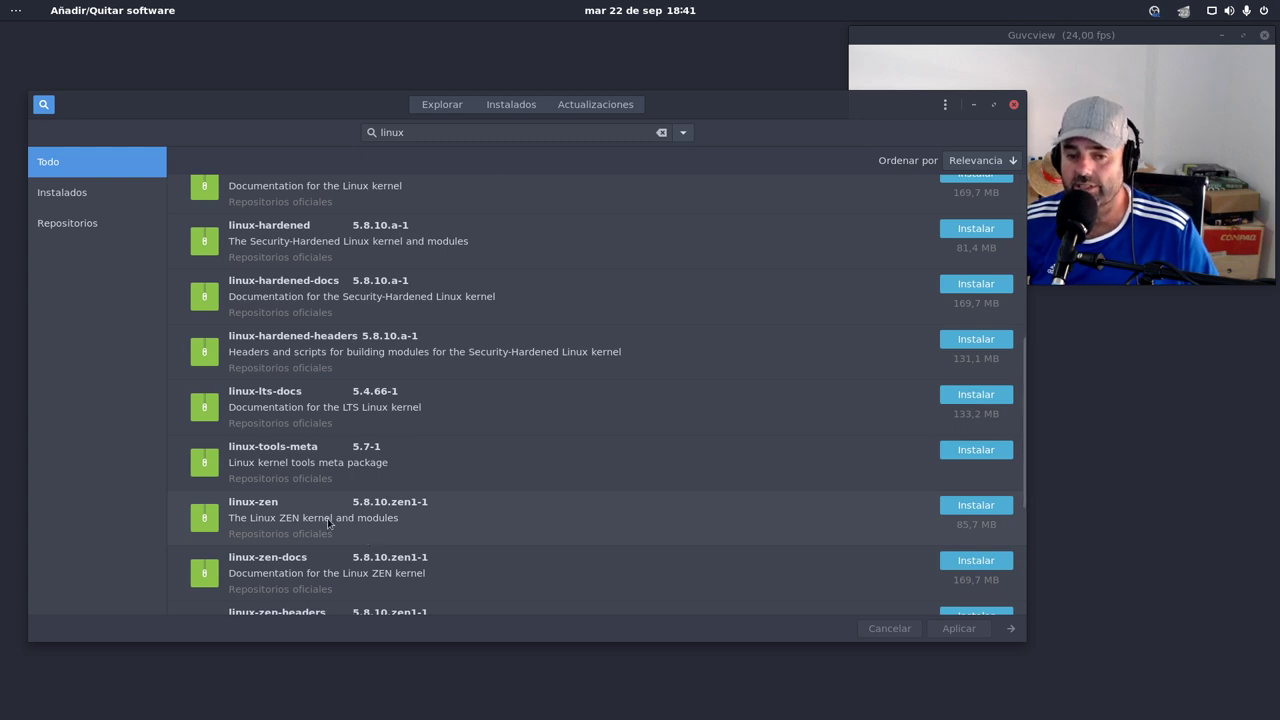
scroll(309, 508, down, 3)
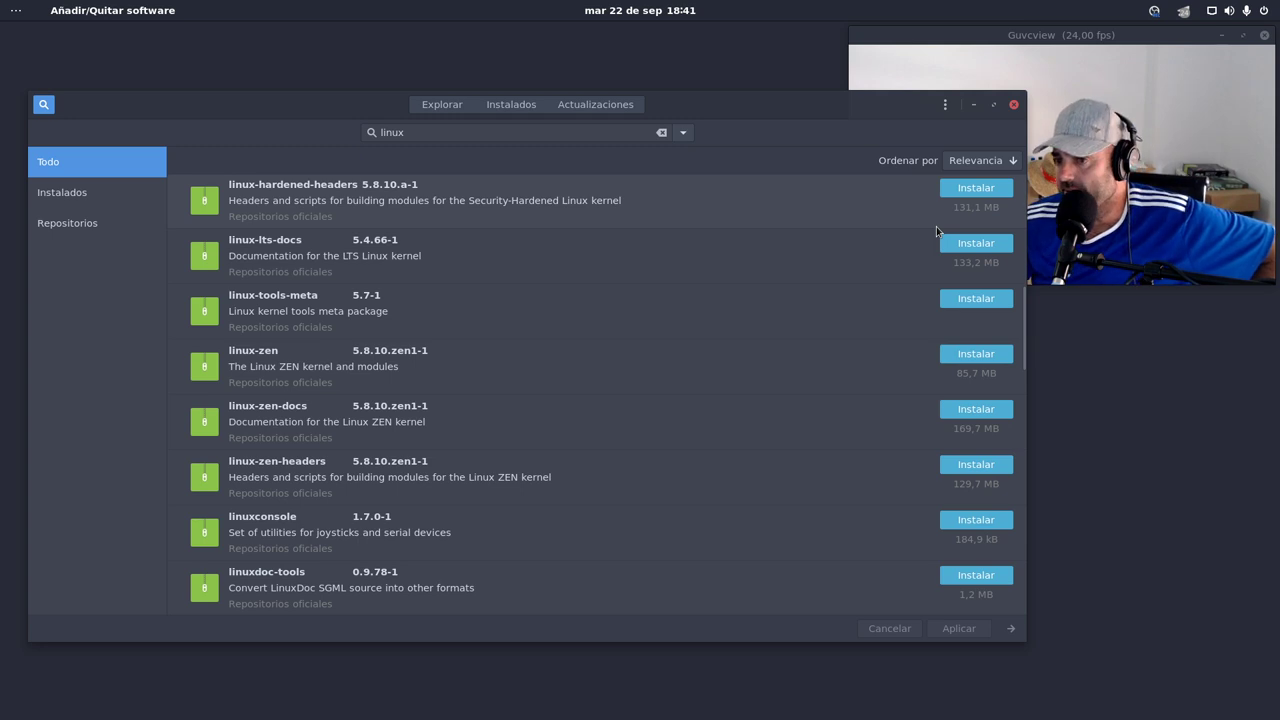
- Close the Añadir/Quitar software window
drag(715, 107, 780, 177)
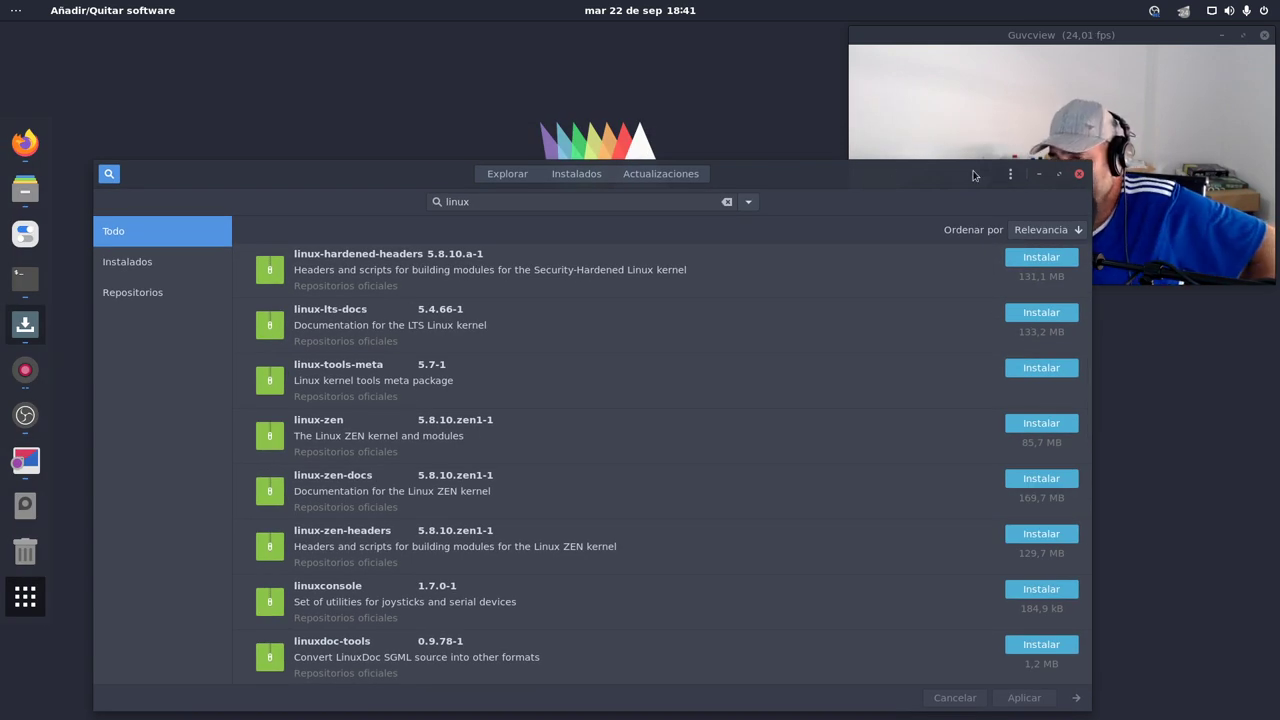
drag(978, 183, 884, 191)
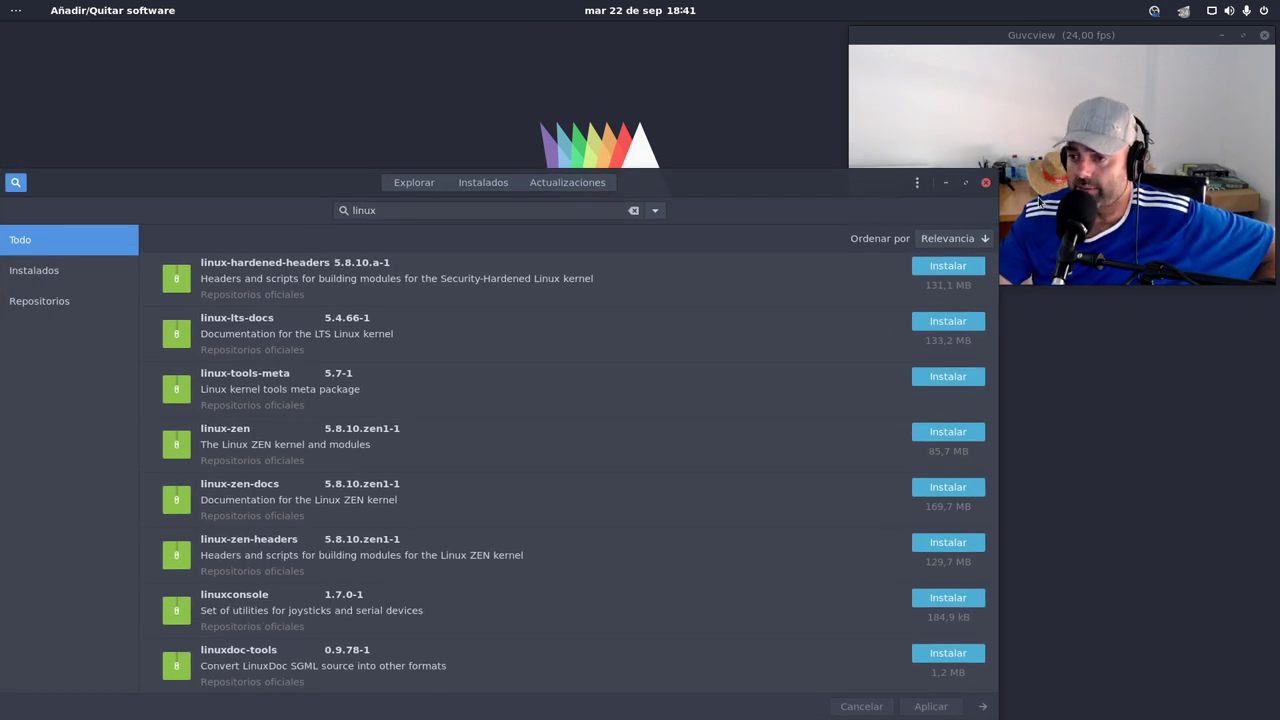
drag(745, 190, 836, 161)
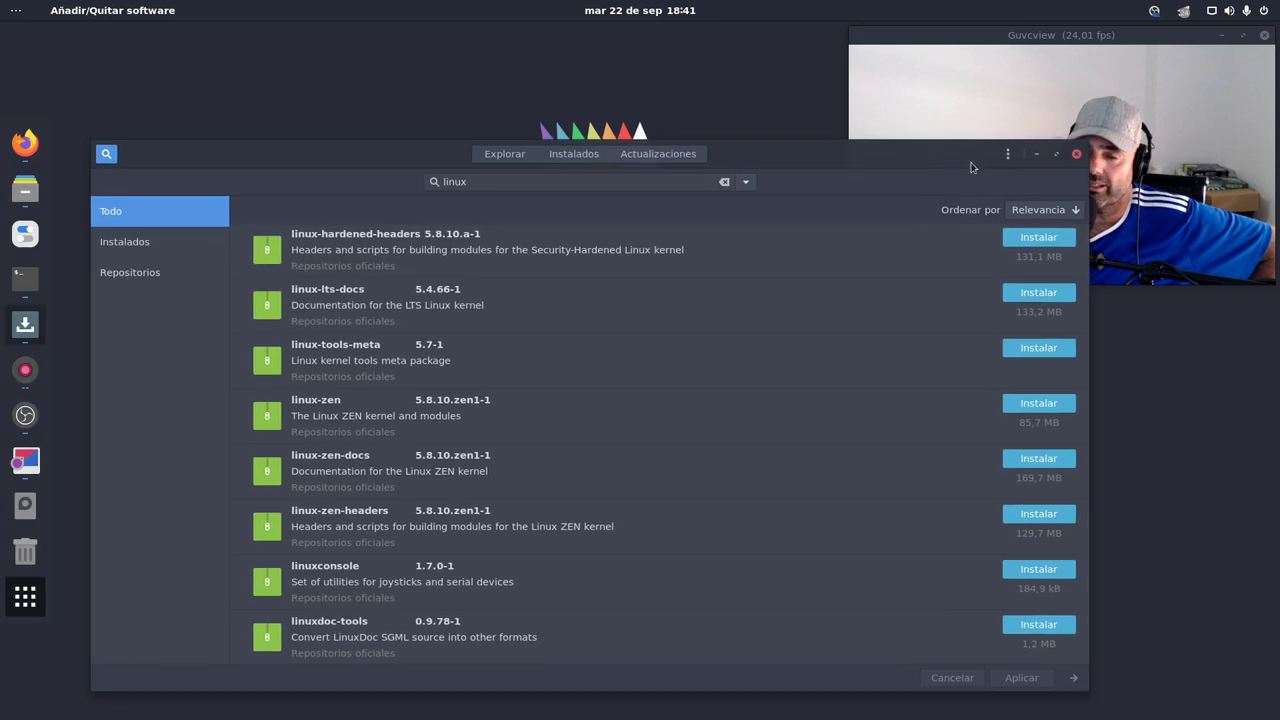
click(1077, 156)
- Switch to the Terminal, then widen its window slightly and place it clear of the webcam view
click(25, 278)
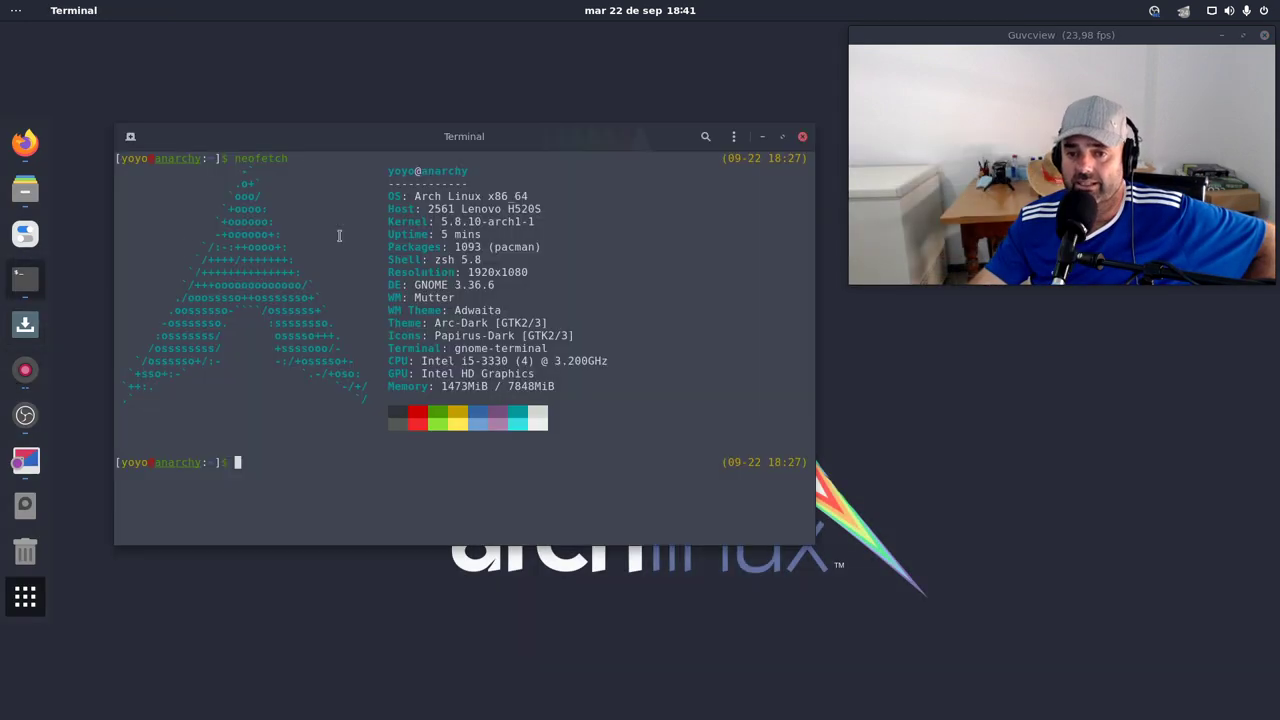
drag(491, 134, 463, 100)
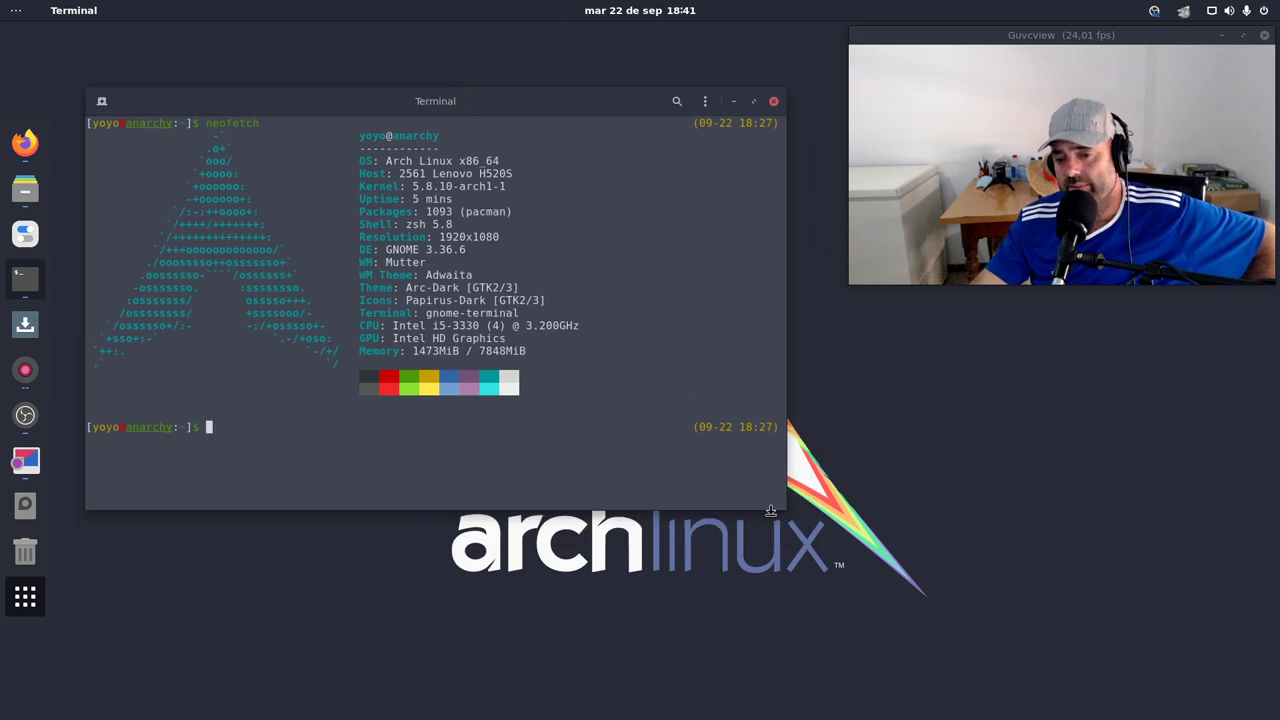
drag(786, 511, 813, 511)
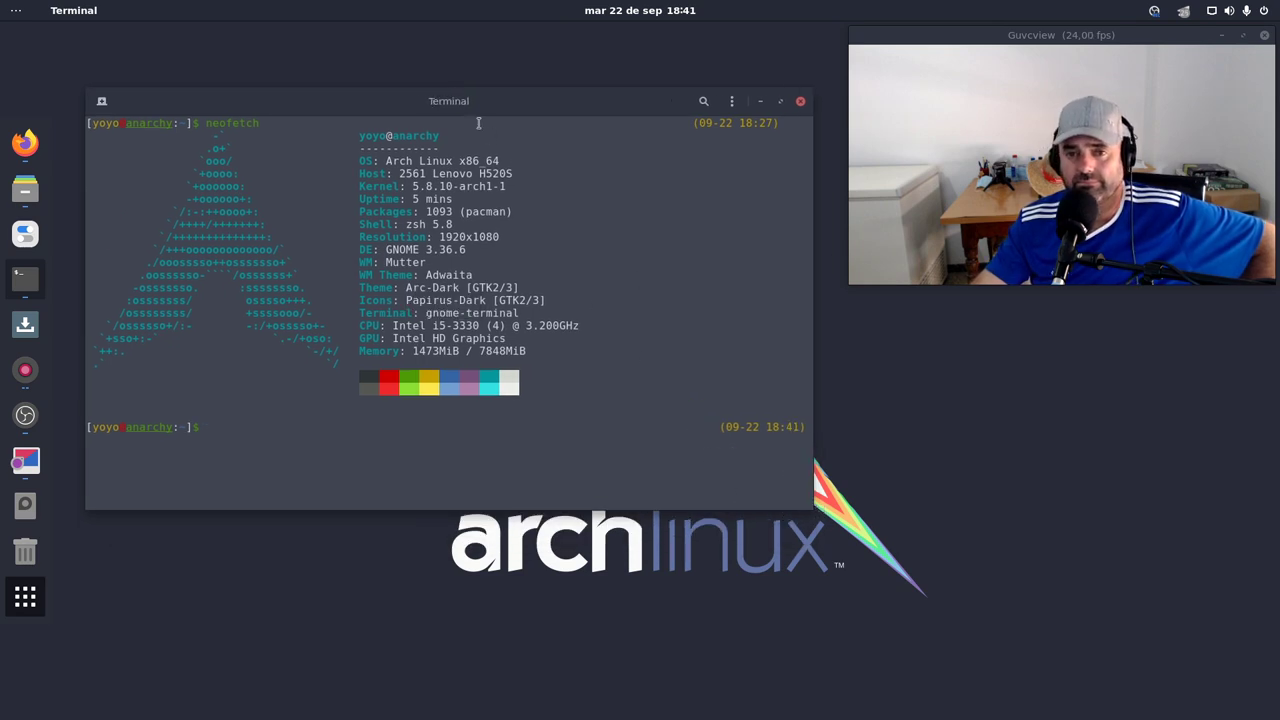
drag(456, 106, 444, 89)
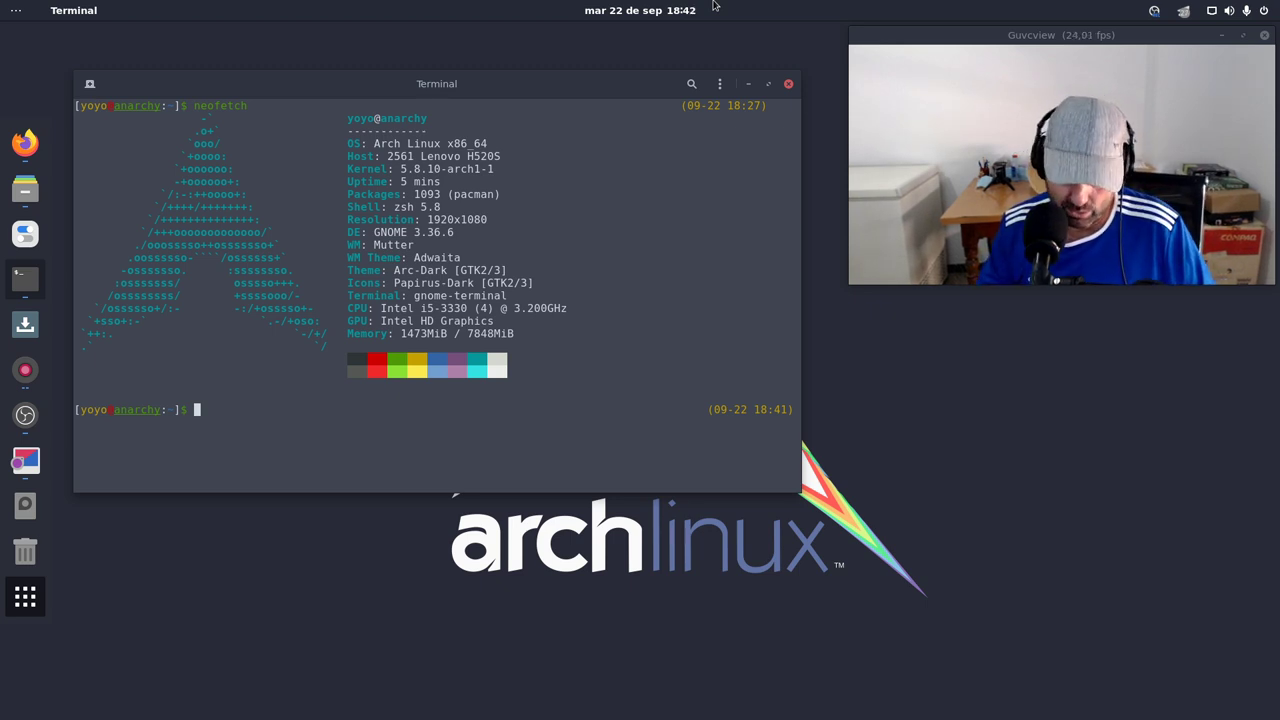
- Begin a package installation command at the prompt with "sudo pacman -S"
text(sud)
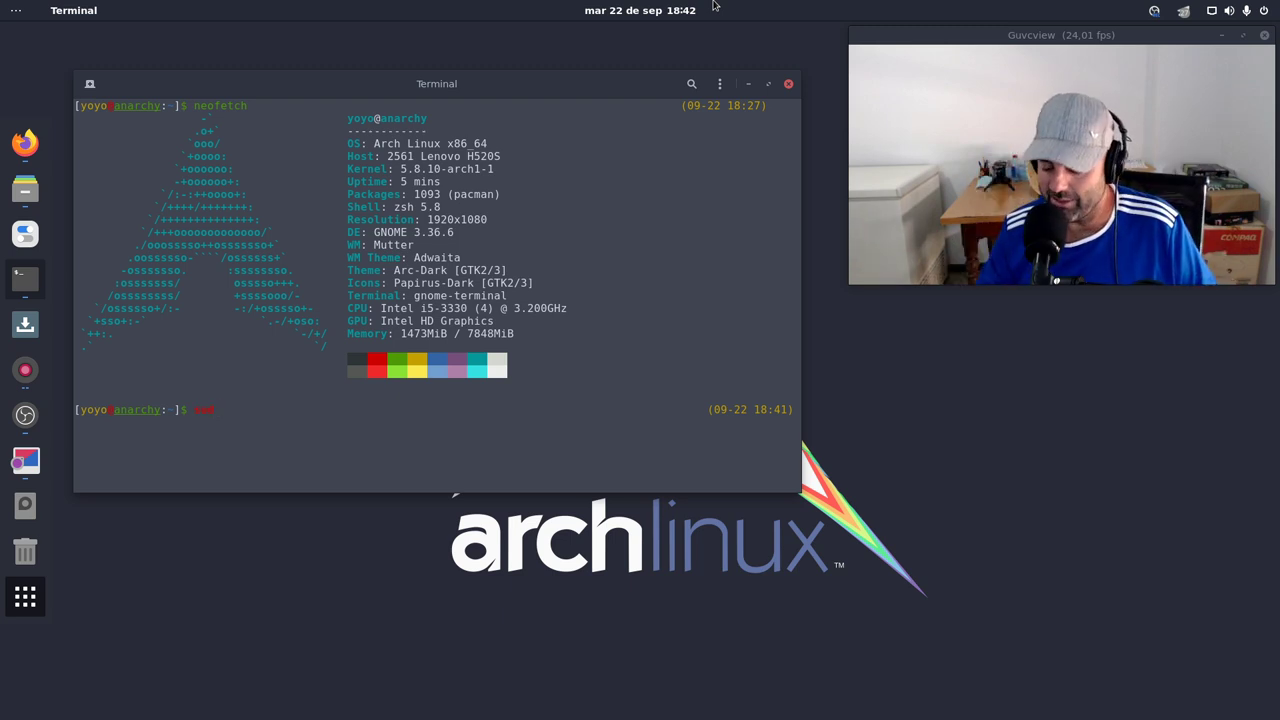
key(BackSpace)
key(BackSpace)
key(BackSpace)
text(sudo )
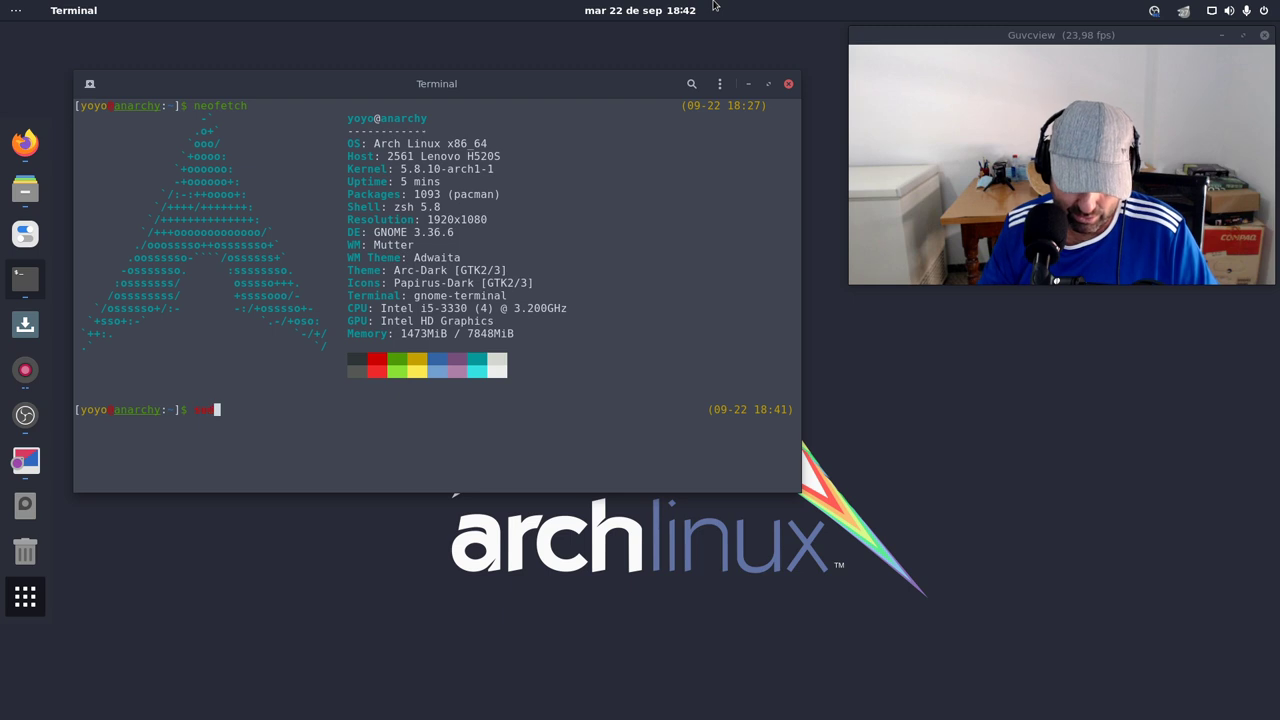
text(pacm)
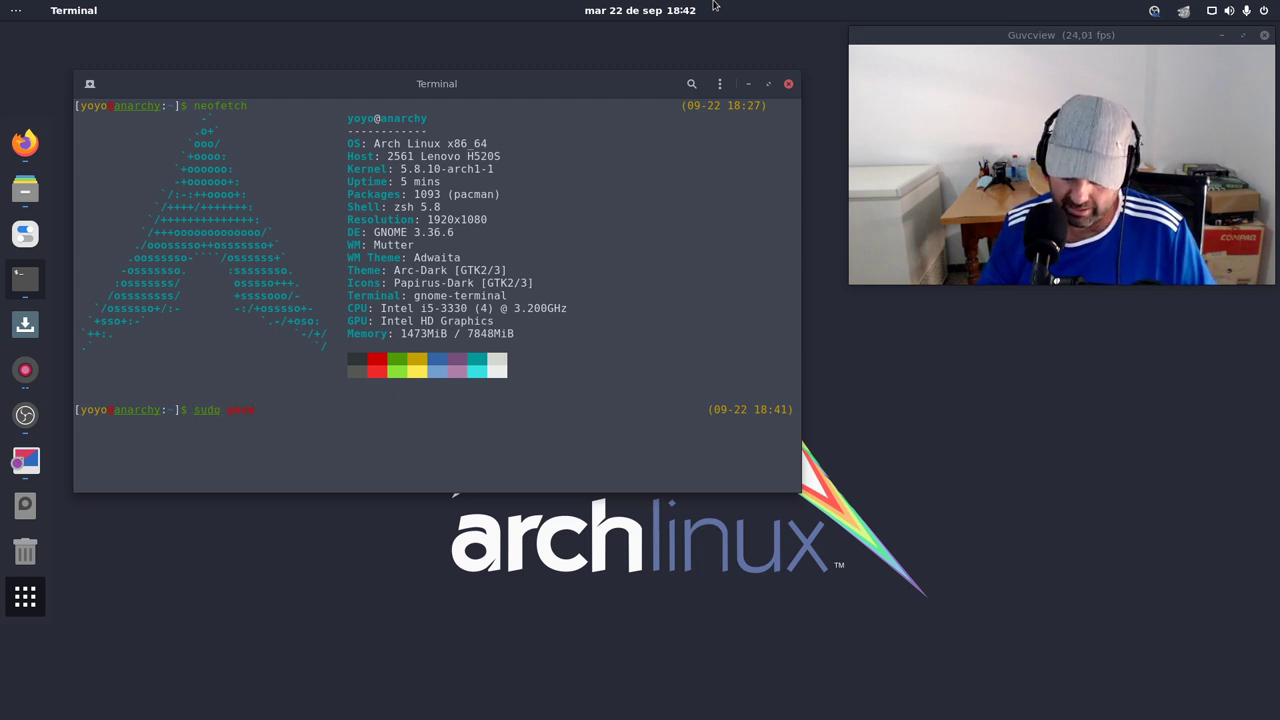
text(an)
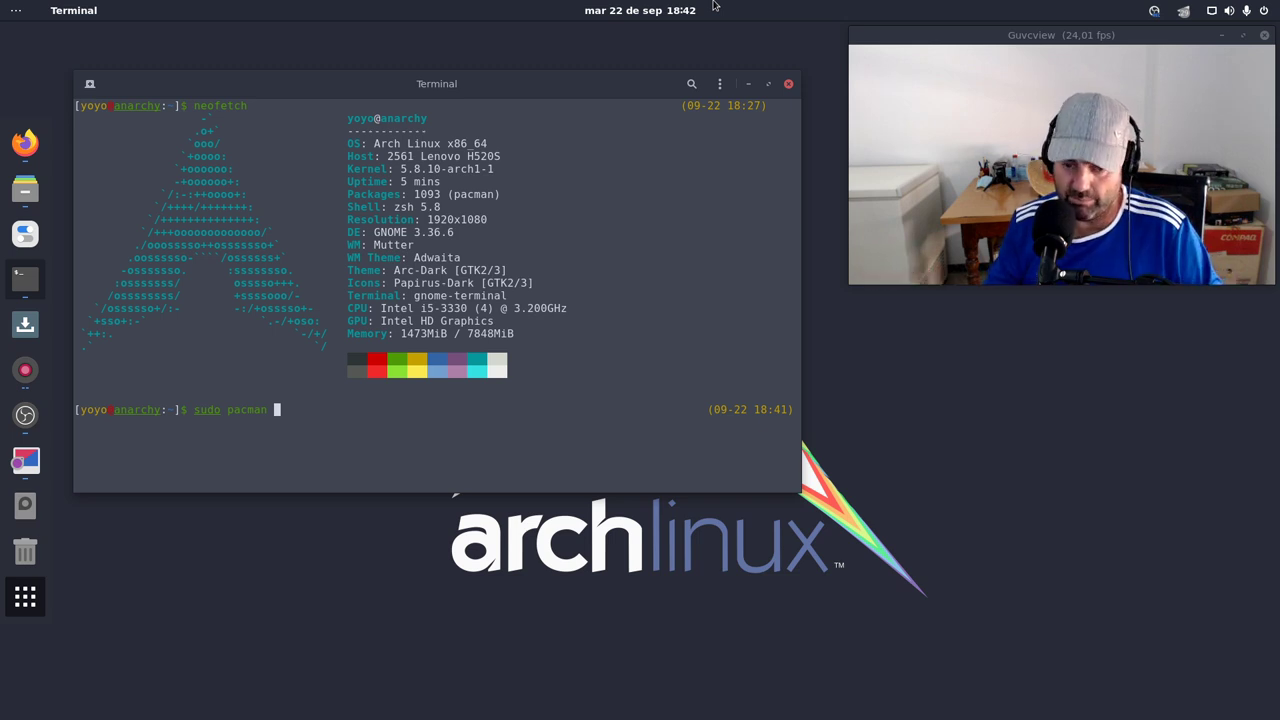
text(-S)
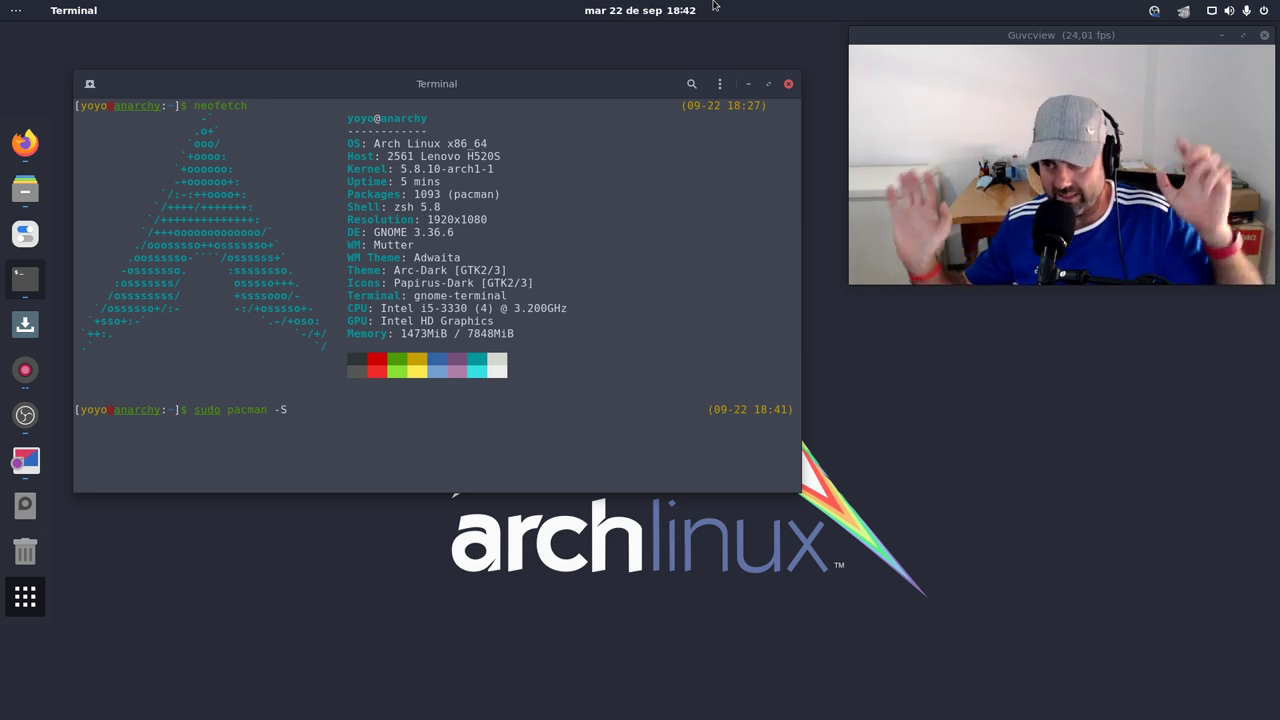
- Add the standard kernel packages linux and linux-headers to the pacman command
text(linux)
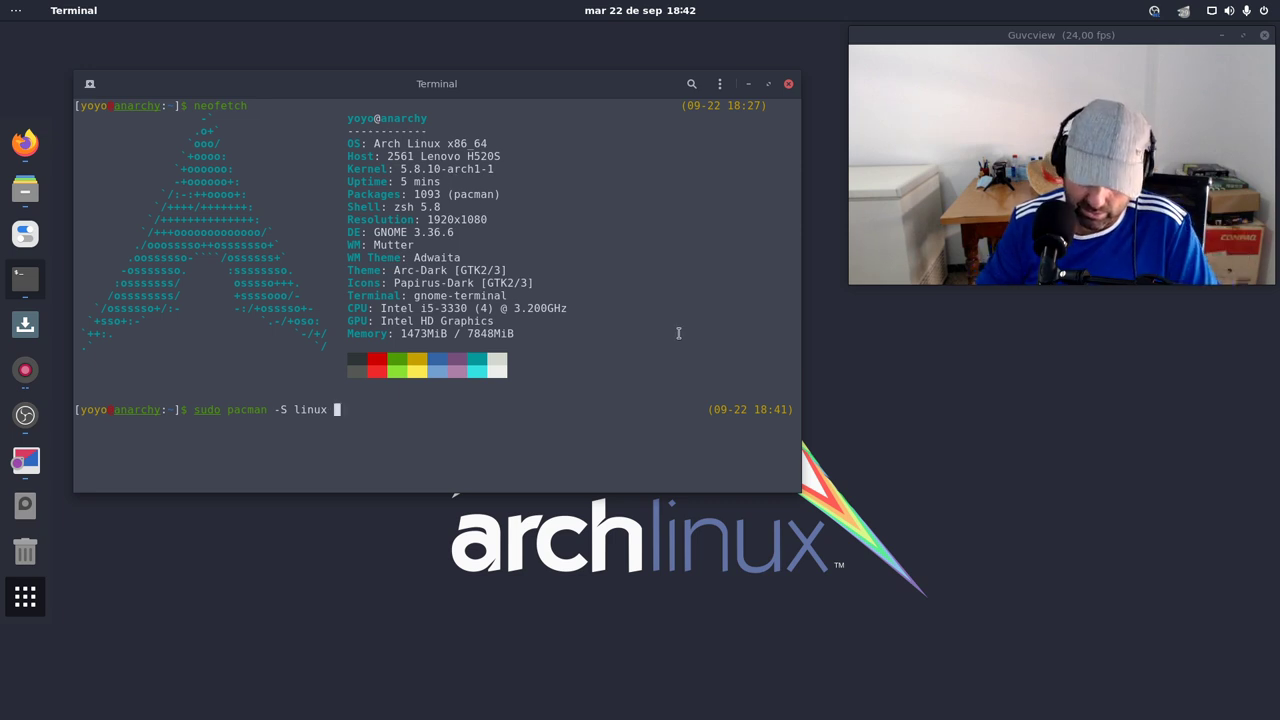
text(linux)
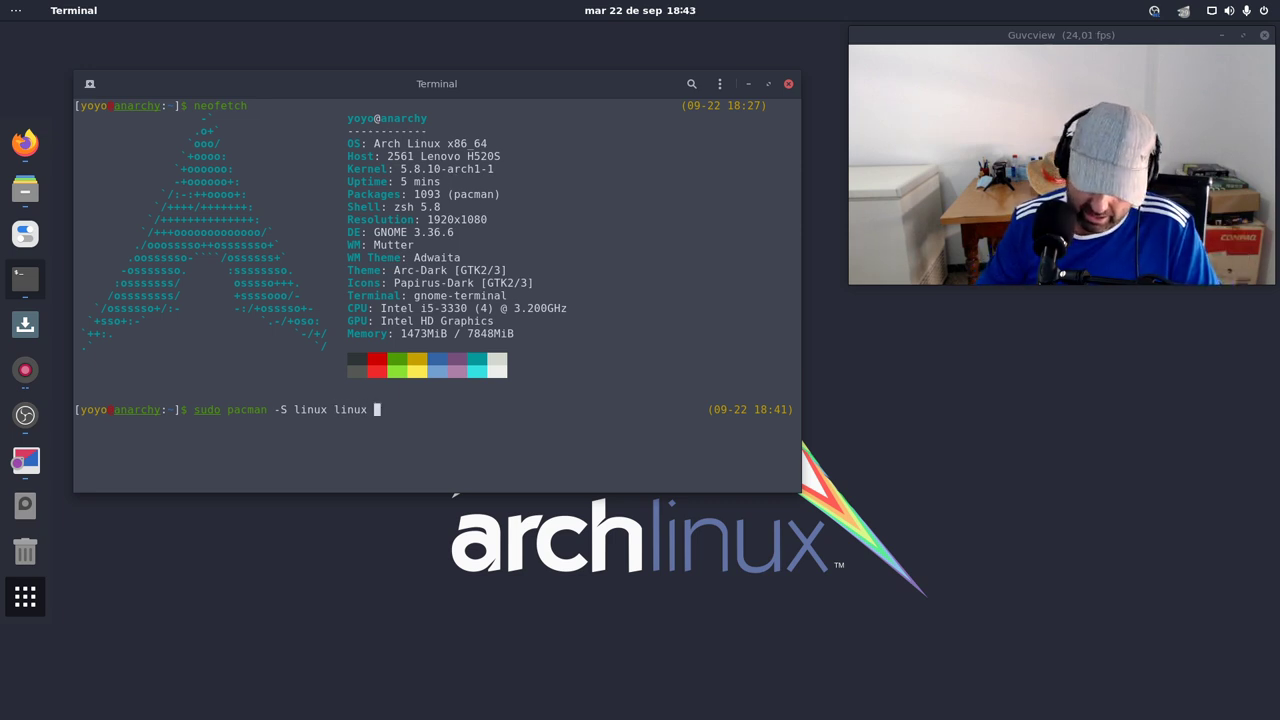
key(BackSpace)
text(-)
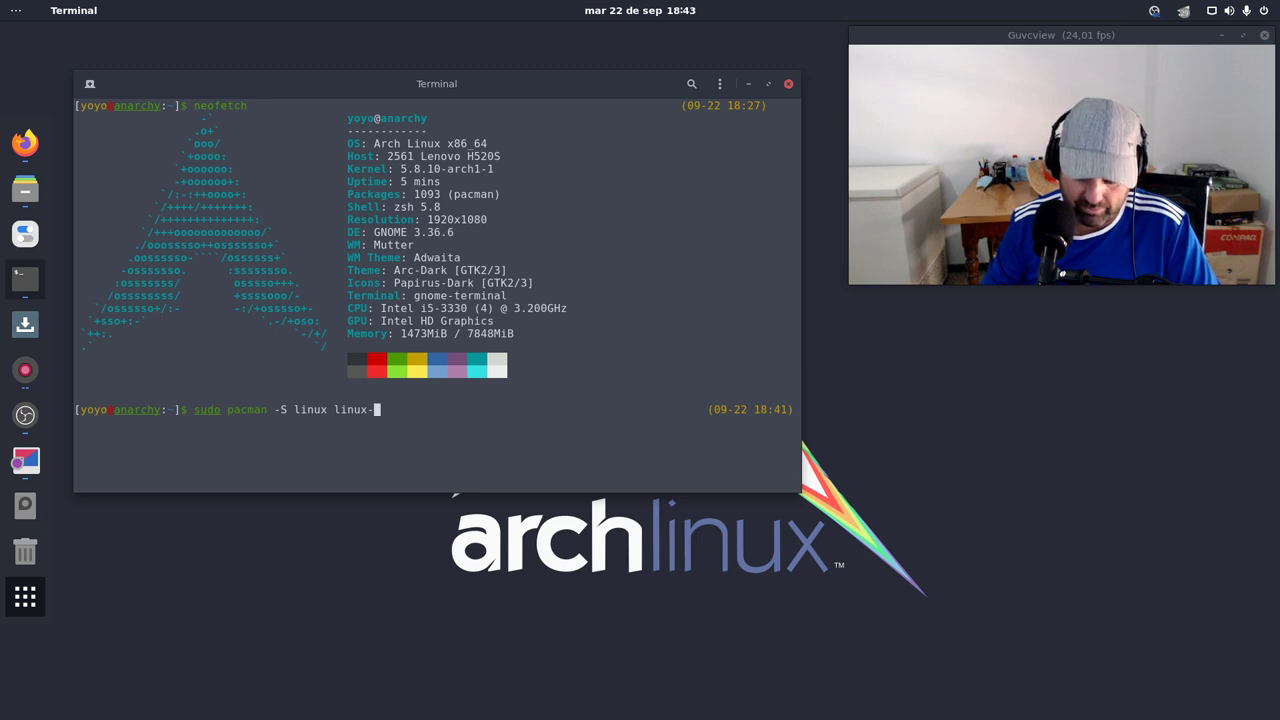
text(headers)
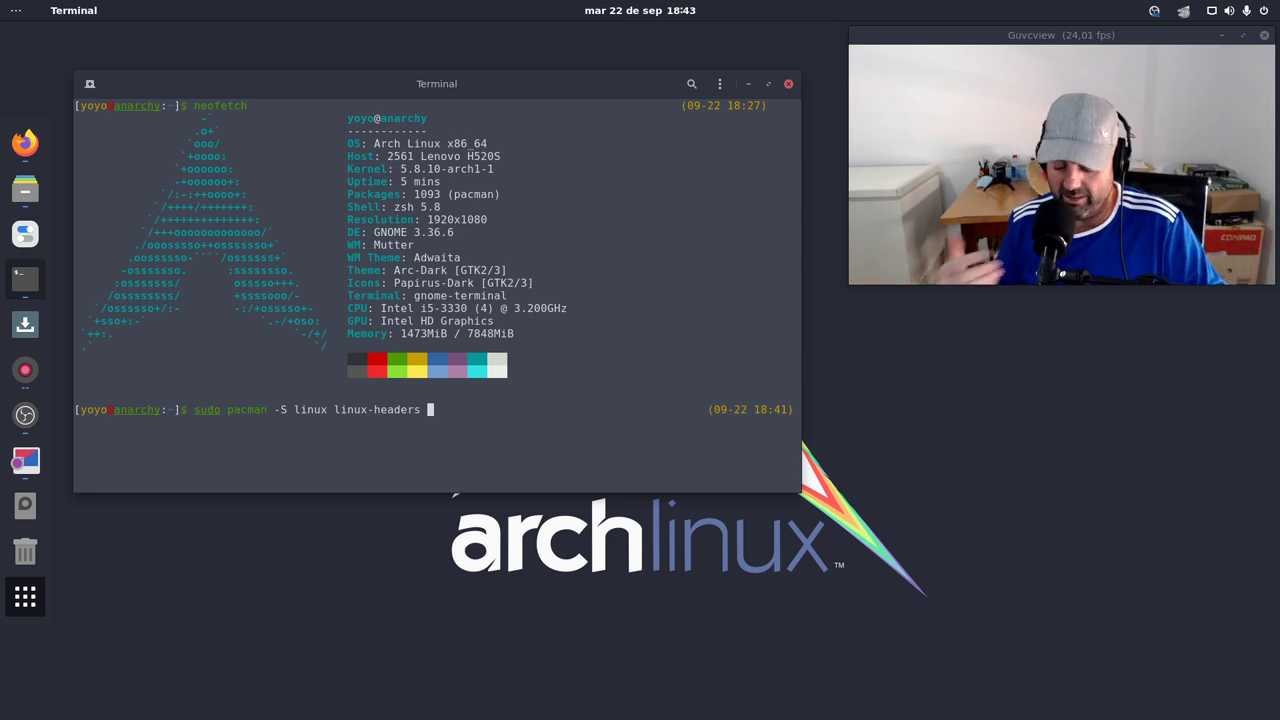
- Add the LTS kernel packages linux-lts and linux-lts-headers to the pacman command
text(linux)
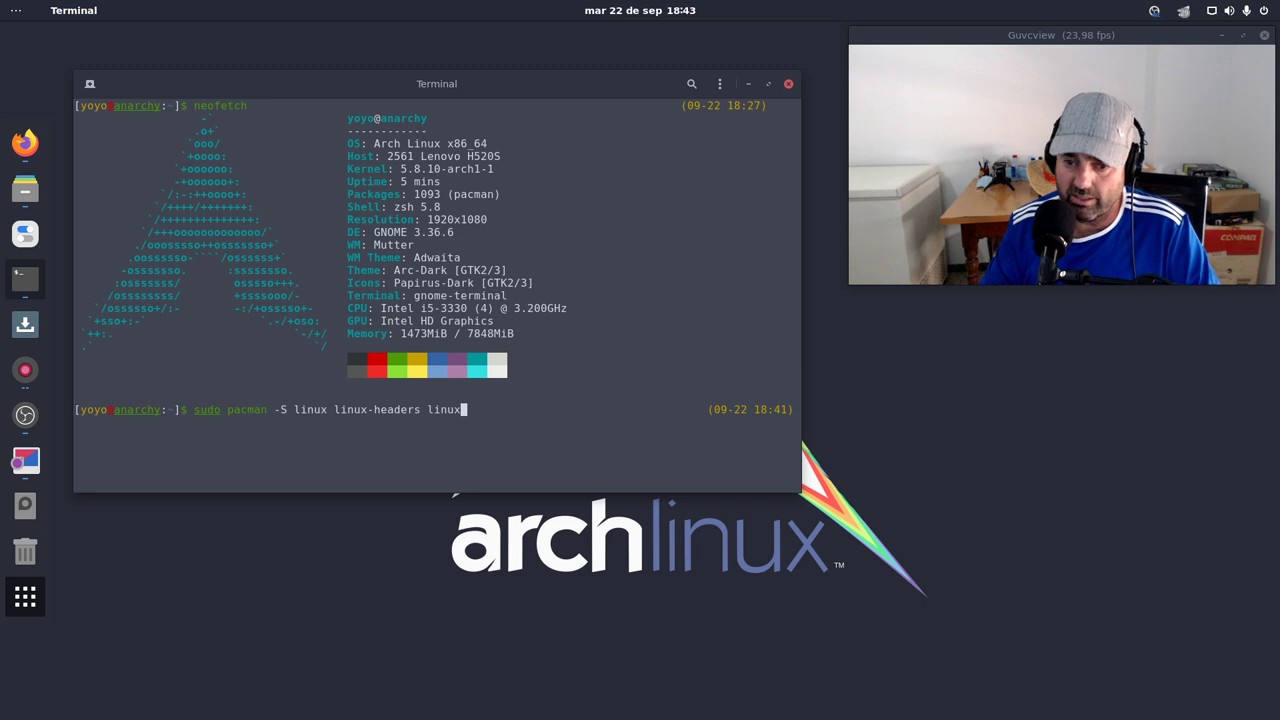
text(-lts )
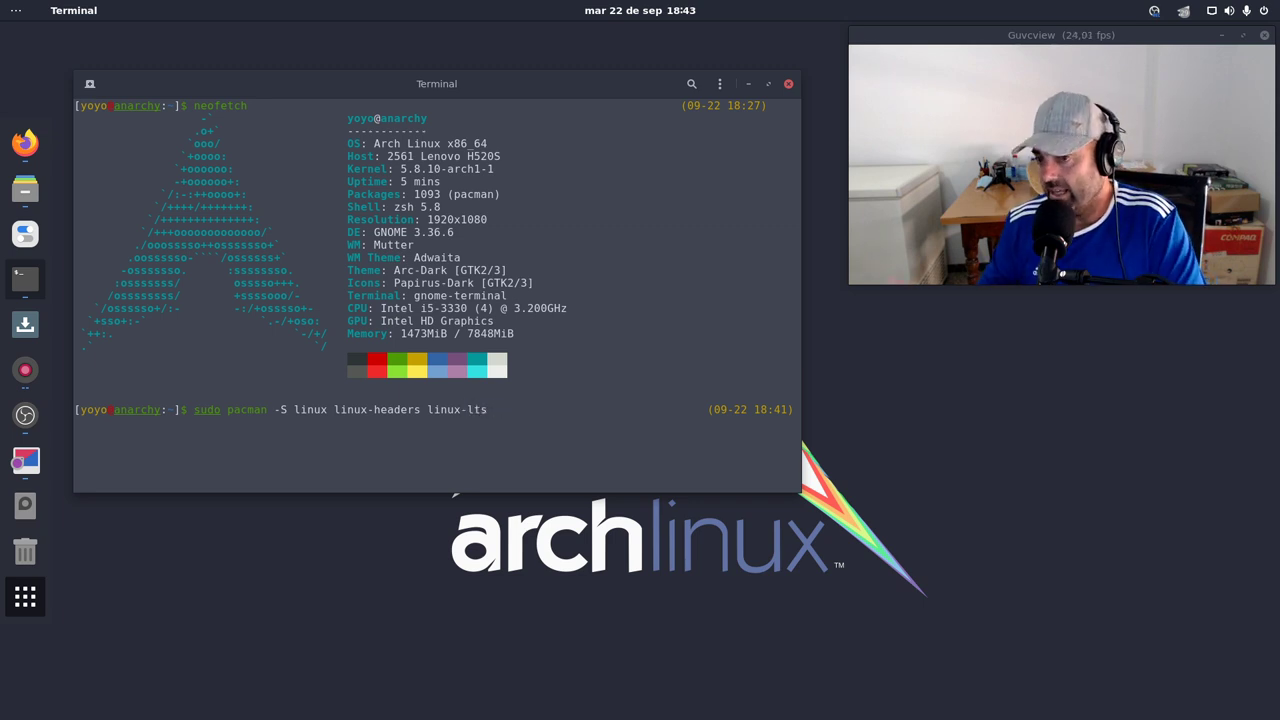
text(linux-)
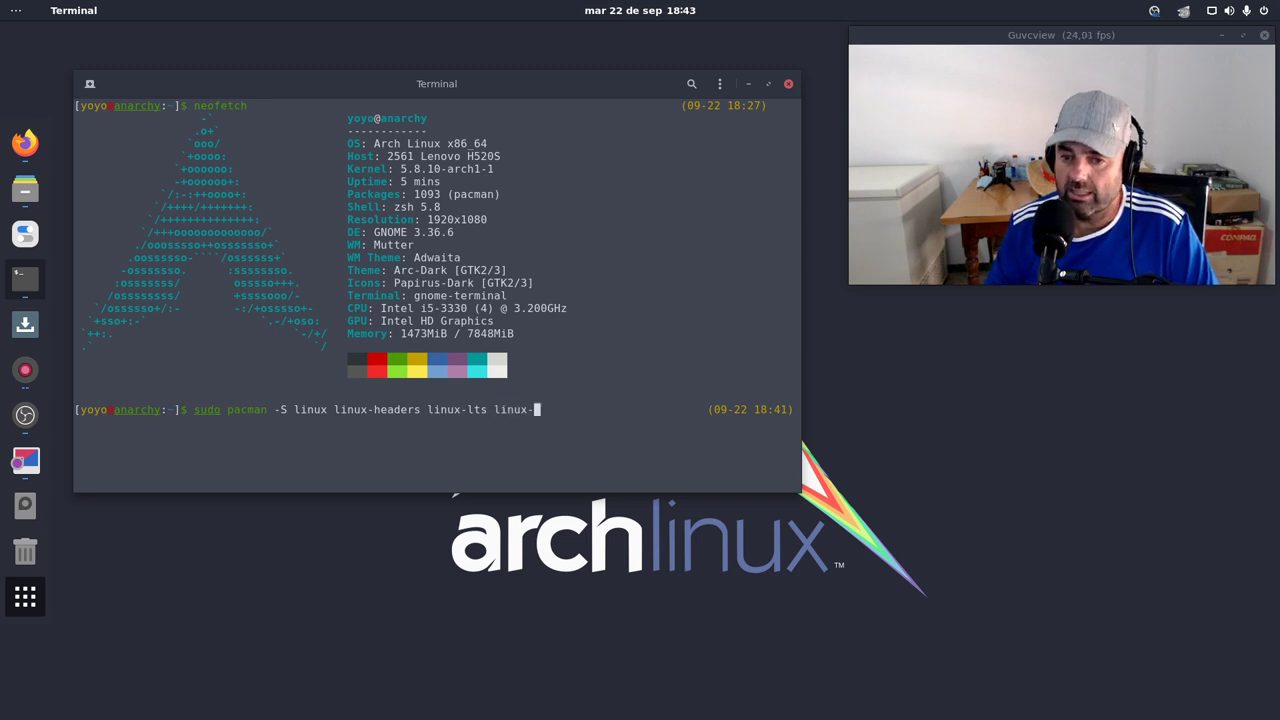
text(lts)
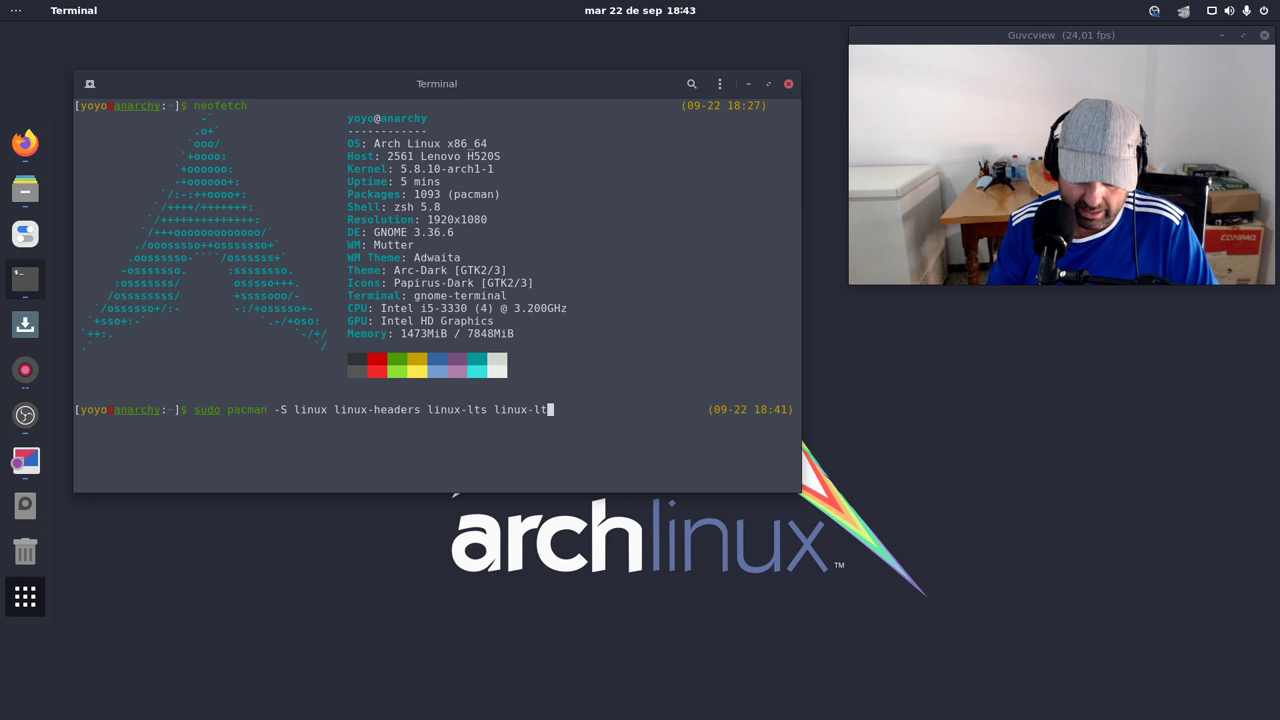
text(-headers)
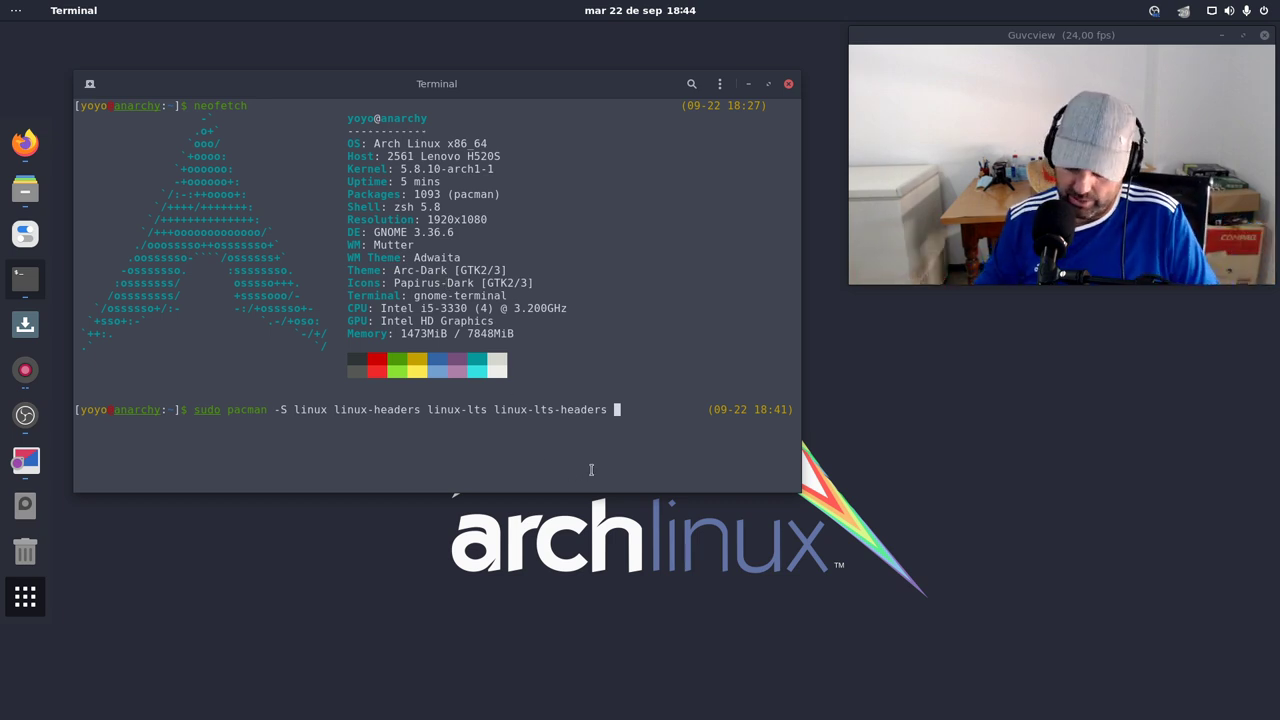
- Add the Zen kernel packages linux-zen and linux-zen-headers to the pacman command
text(linux)
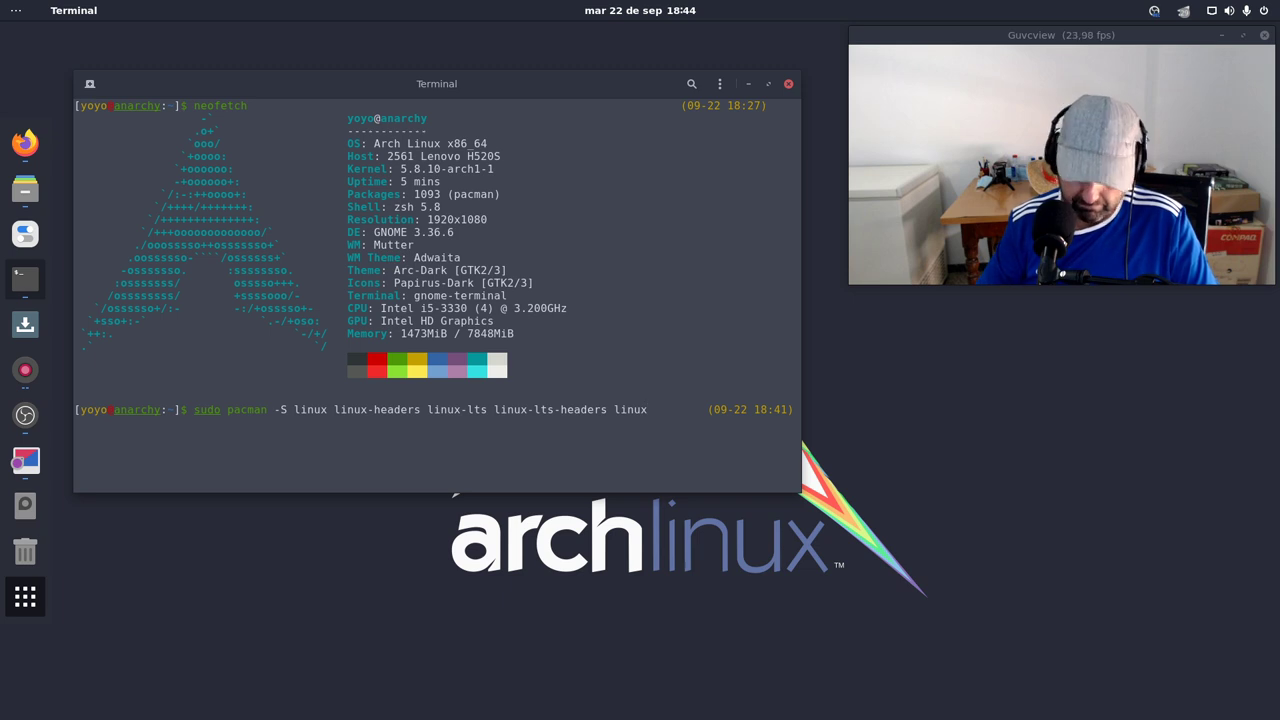
text(-zen)
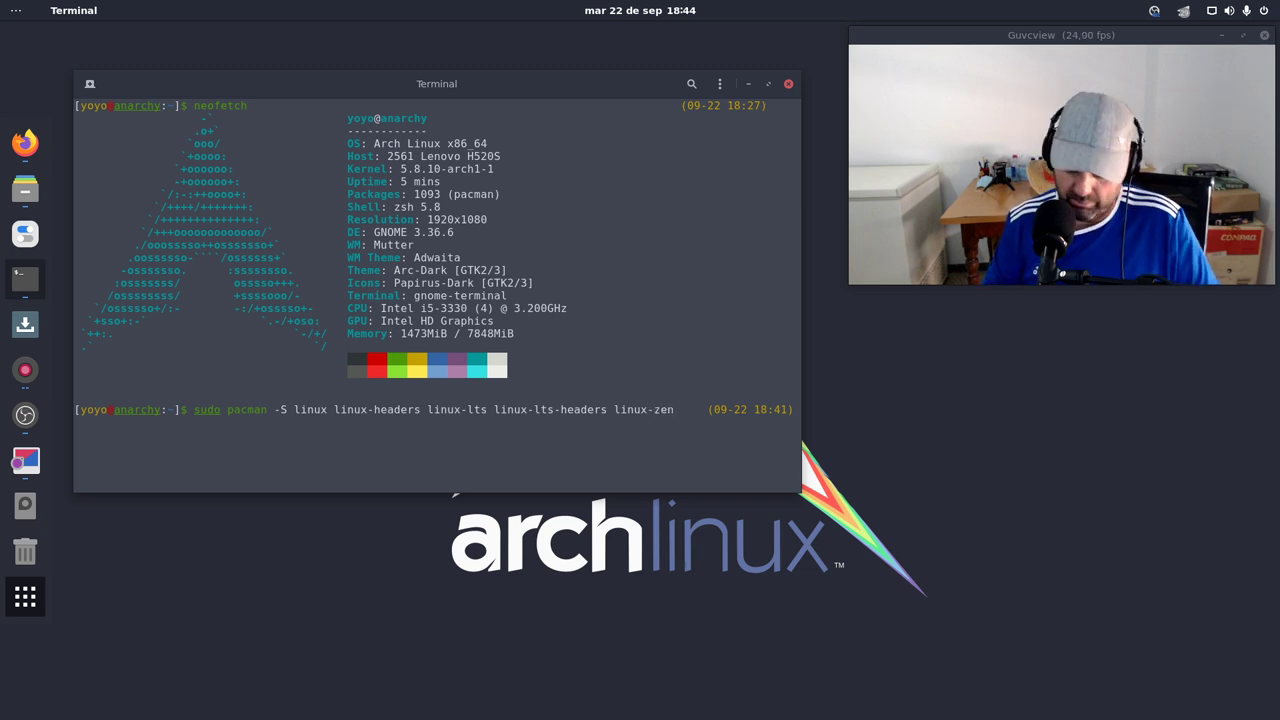
text( linux)
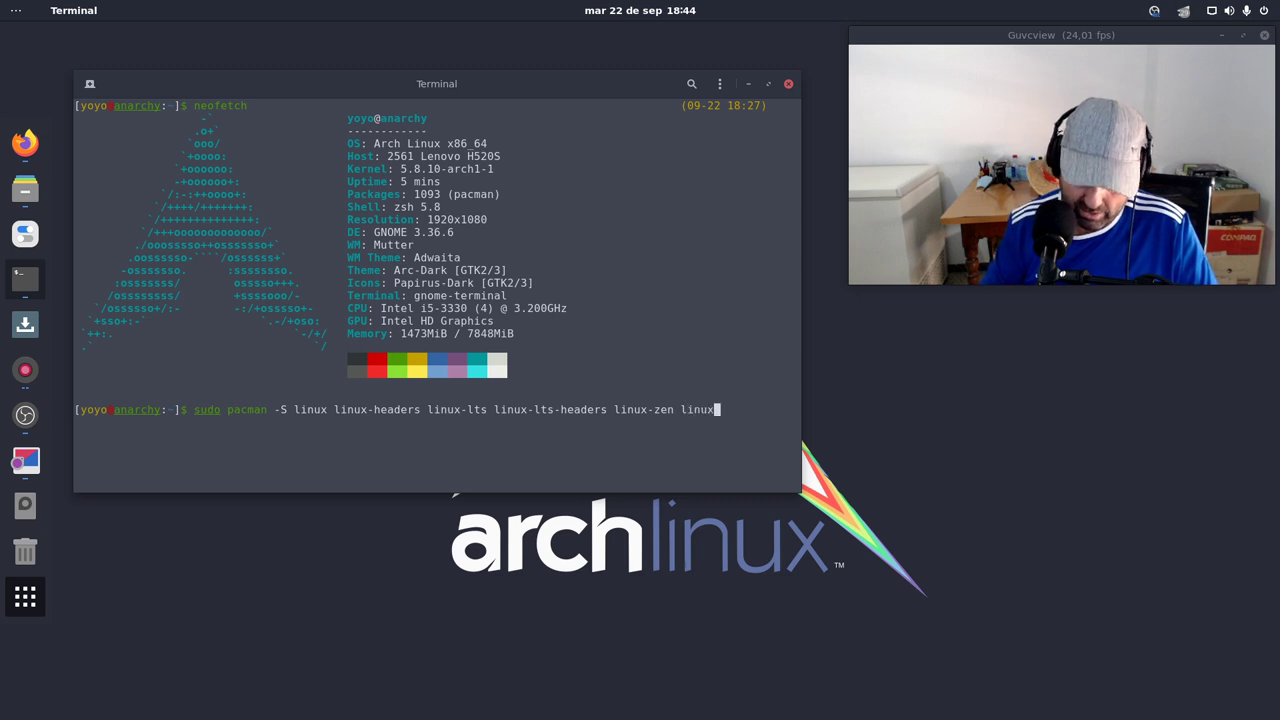
text(-zen)
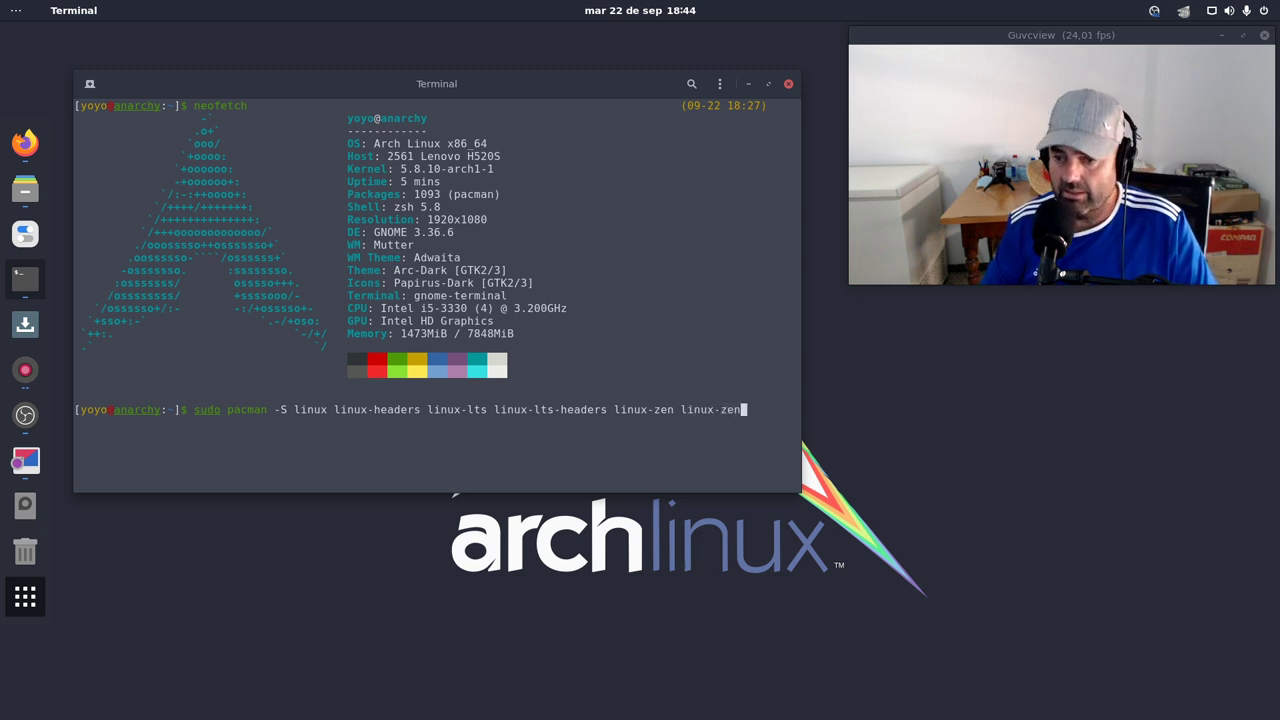
text(-header)
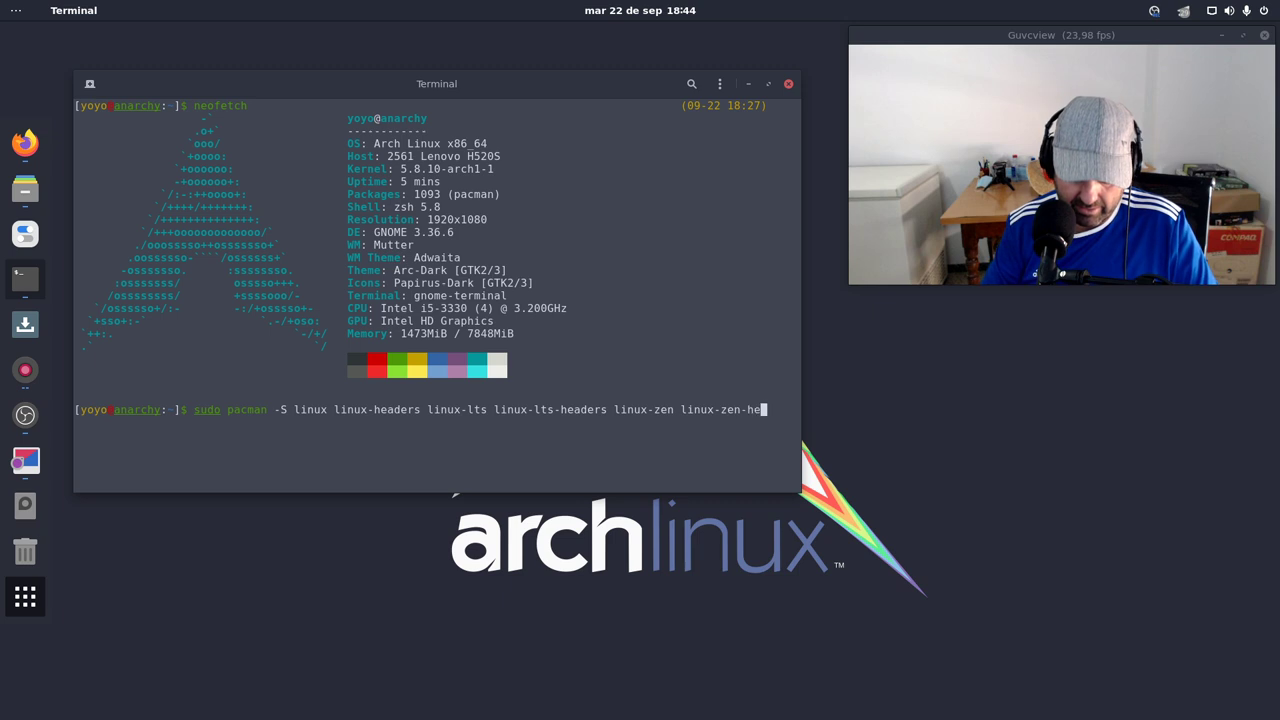
text(s)
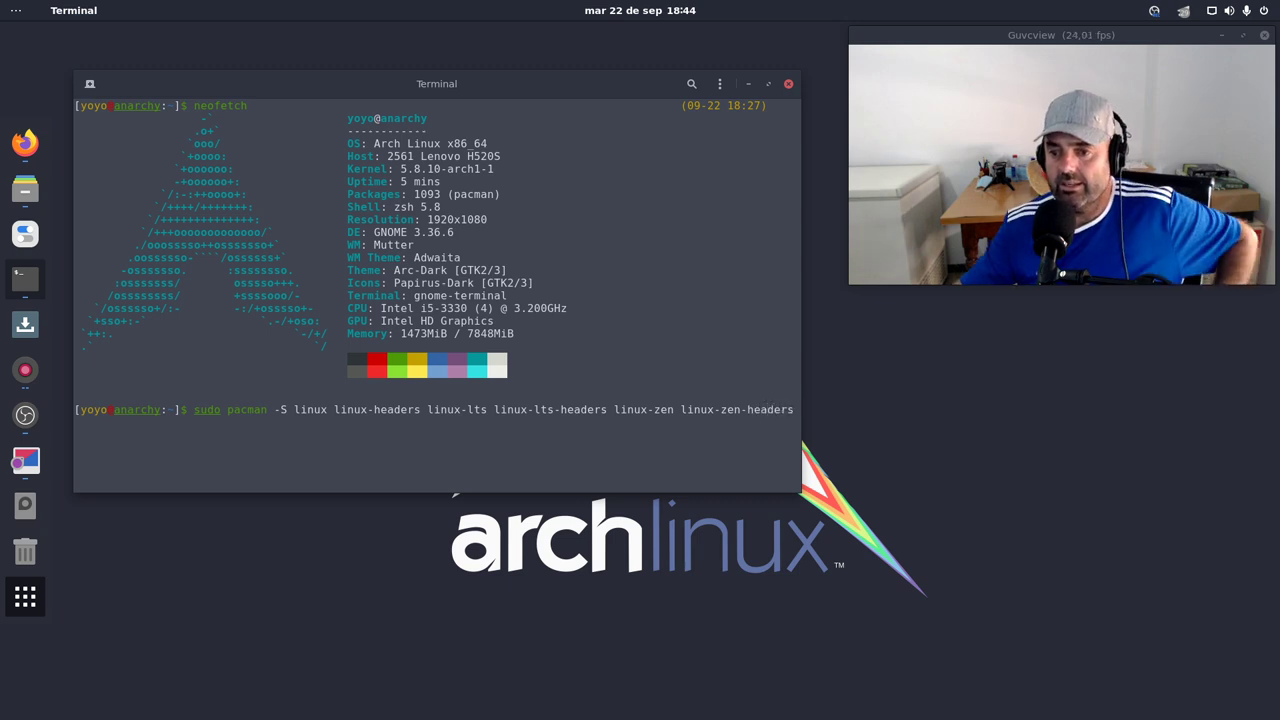
- Widen the Terminal window so the whole command fits, and move it down clear of the webcam view
drag(802, 488, 921, 481)
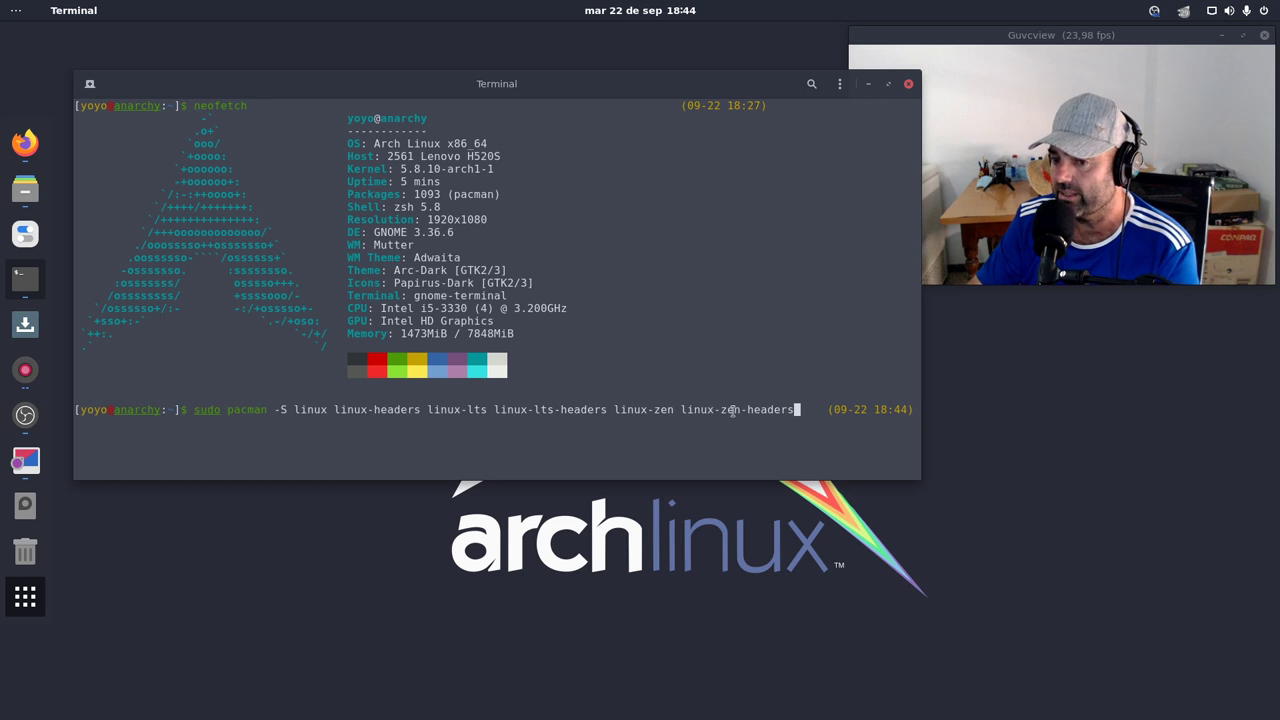
drag(594, 83, 614, 260)
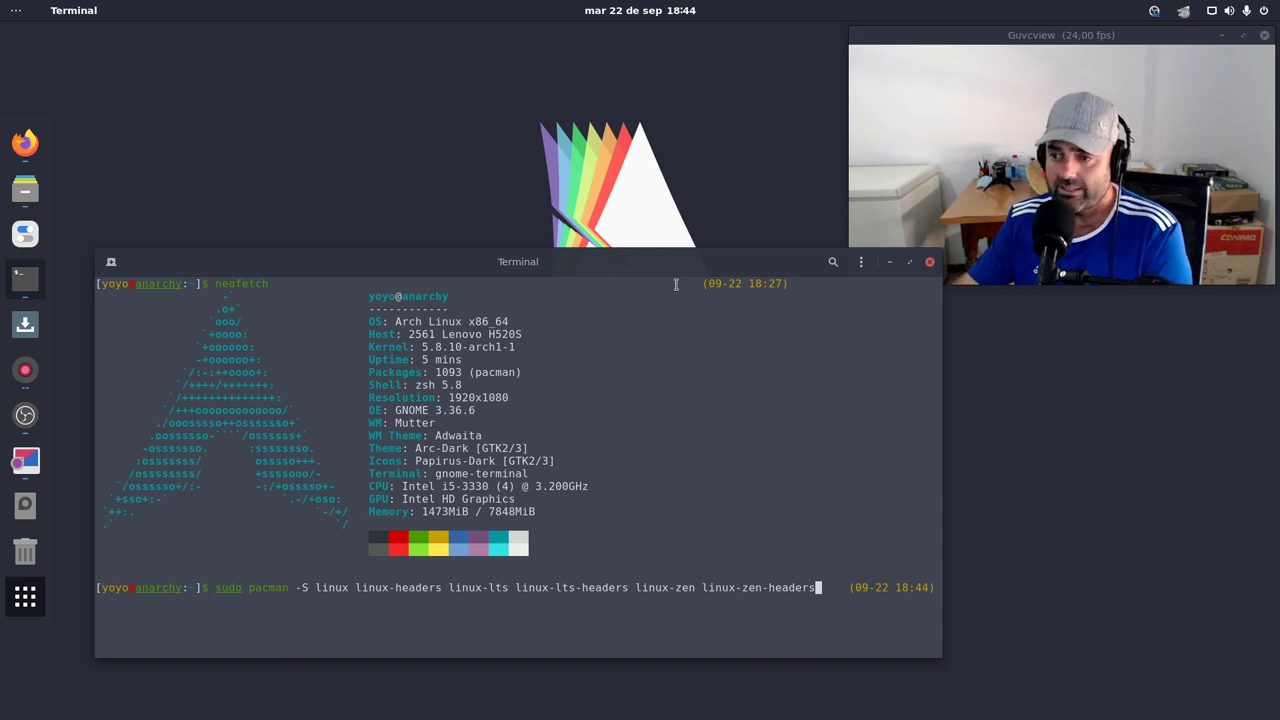
- Switch to Añadir/Quitar software, search for "linux" to review the kernel packages, and close the package manager
click(25, 324)
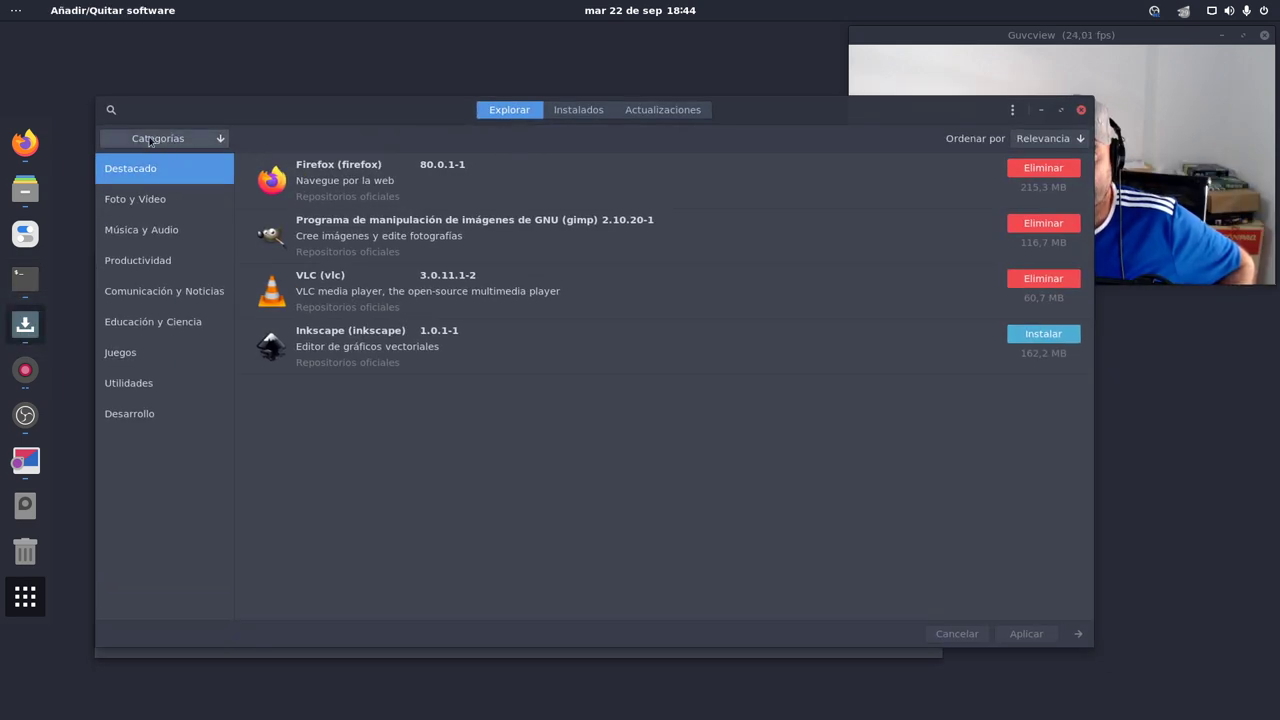
click(111, 109)
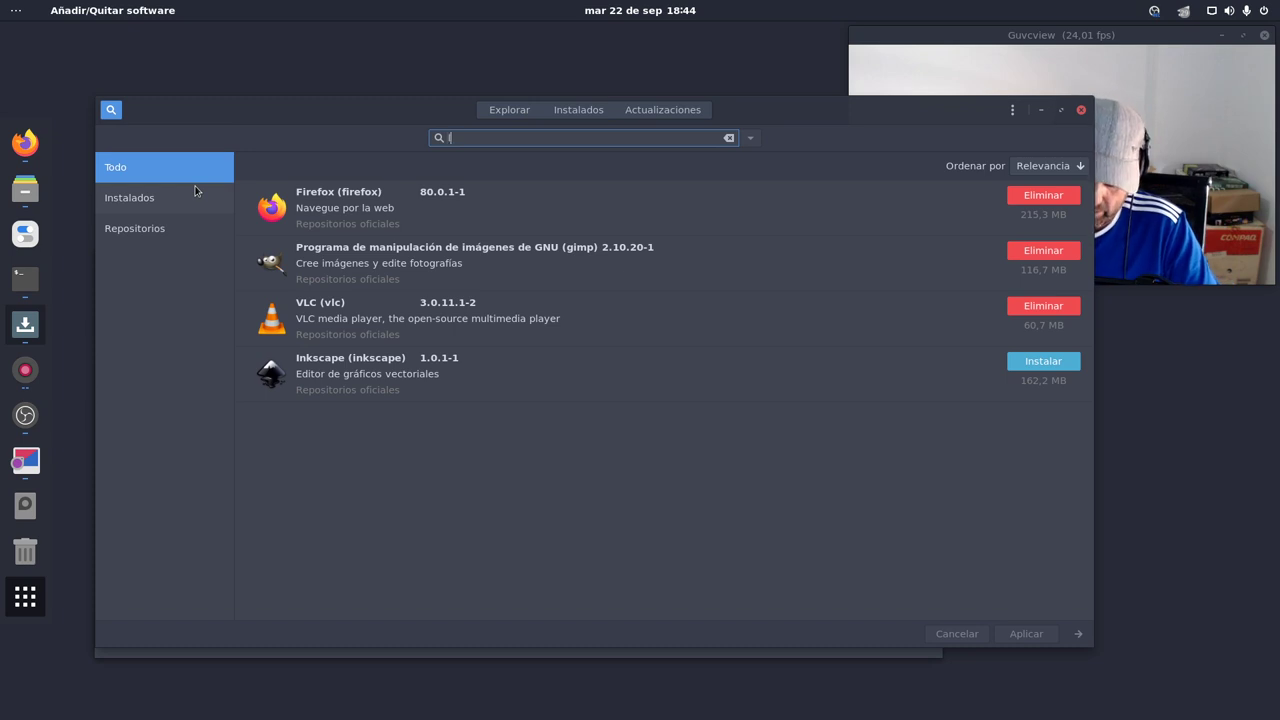
text(linux)
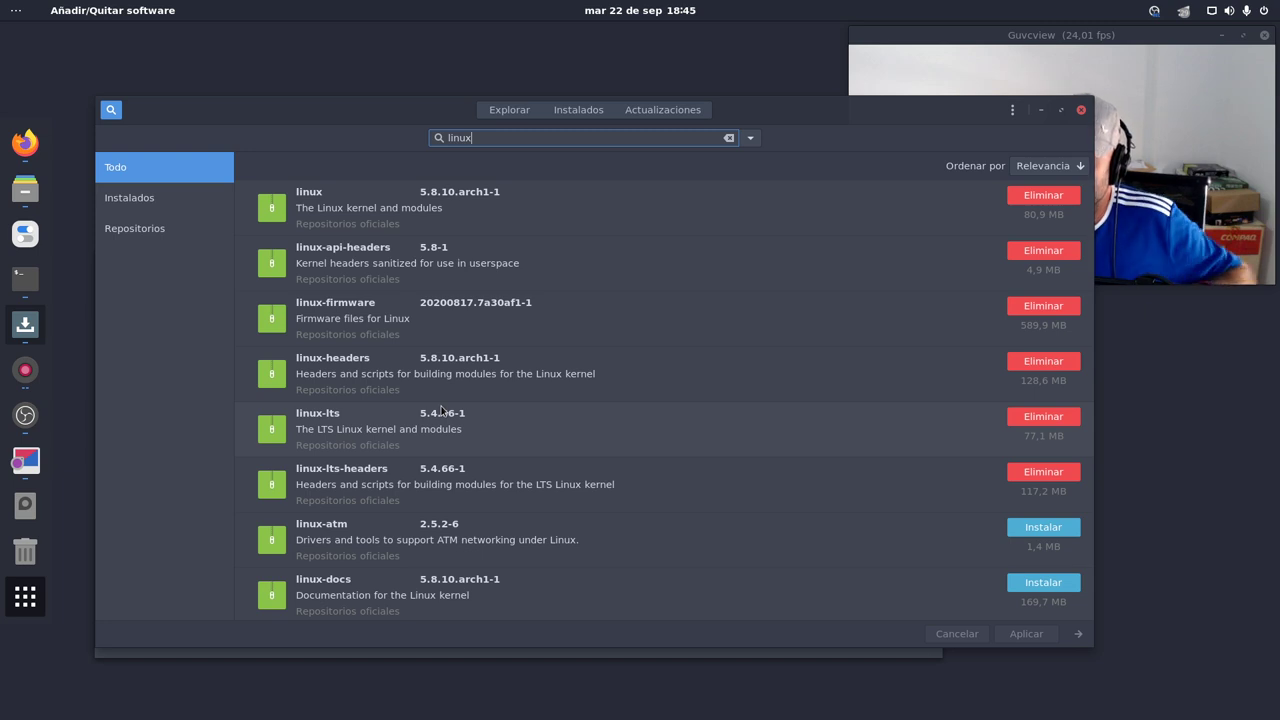
drag(395, 117, 319, 210)
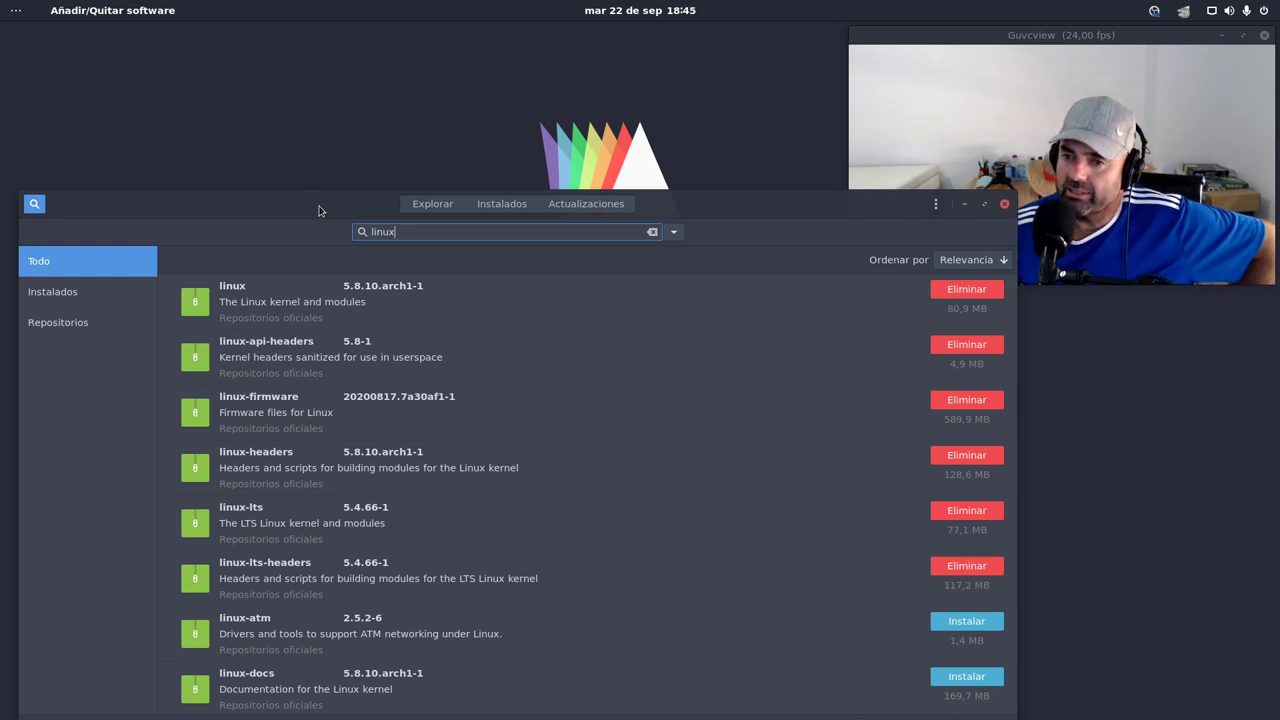
click(1003, 204)
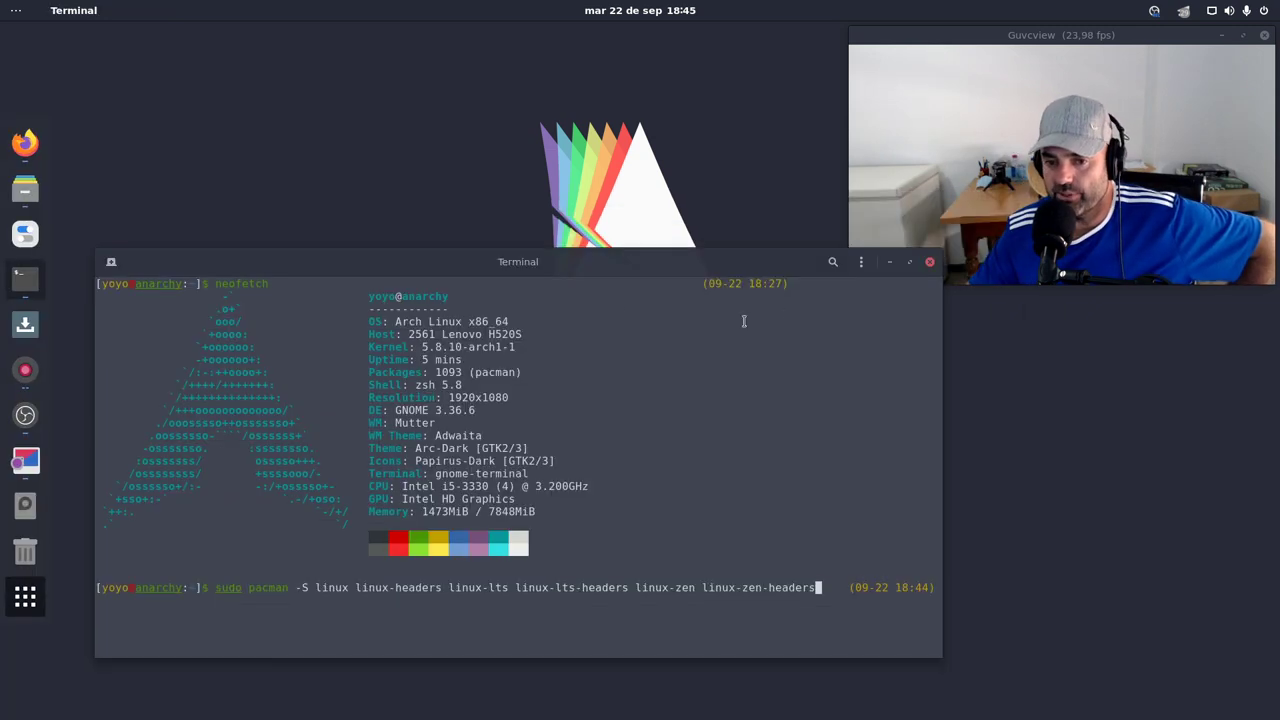
- Run the composed pacman command, authenticating with the sudo password and answering "s" to proceed with the kernel installation
drag(571, 266, 563, 279)
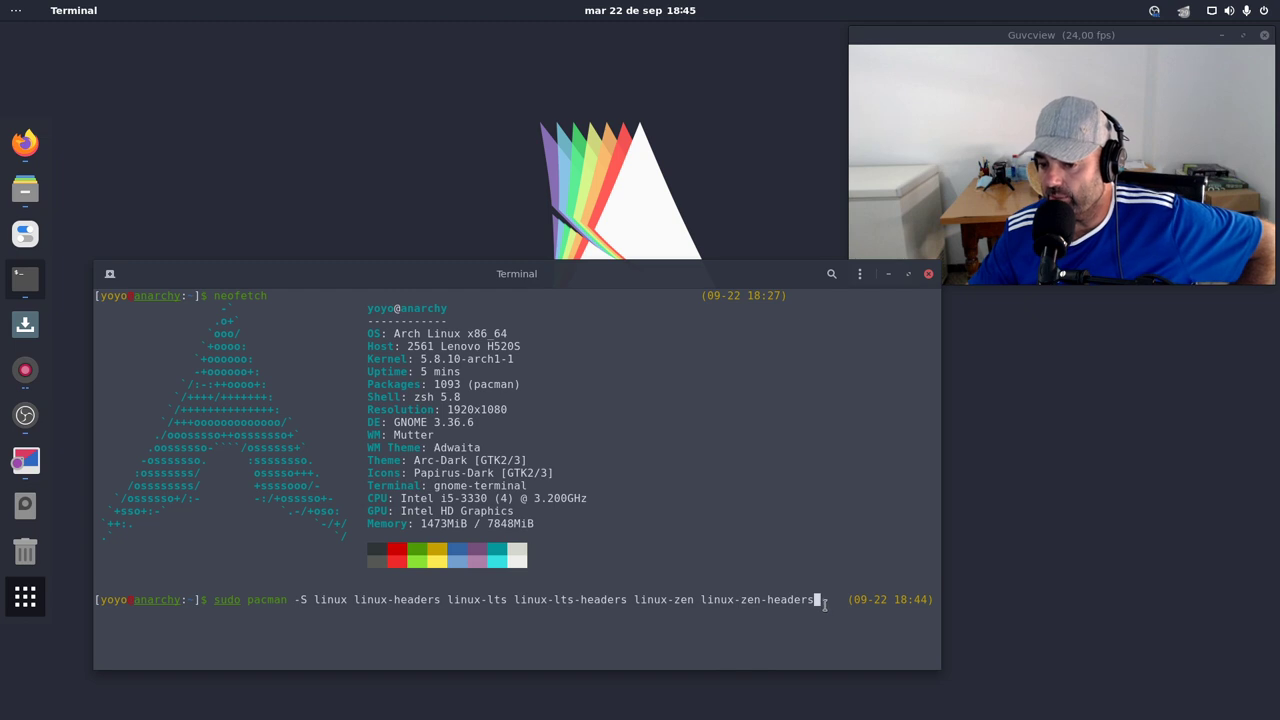
key(Return)
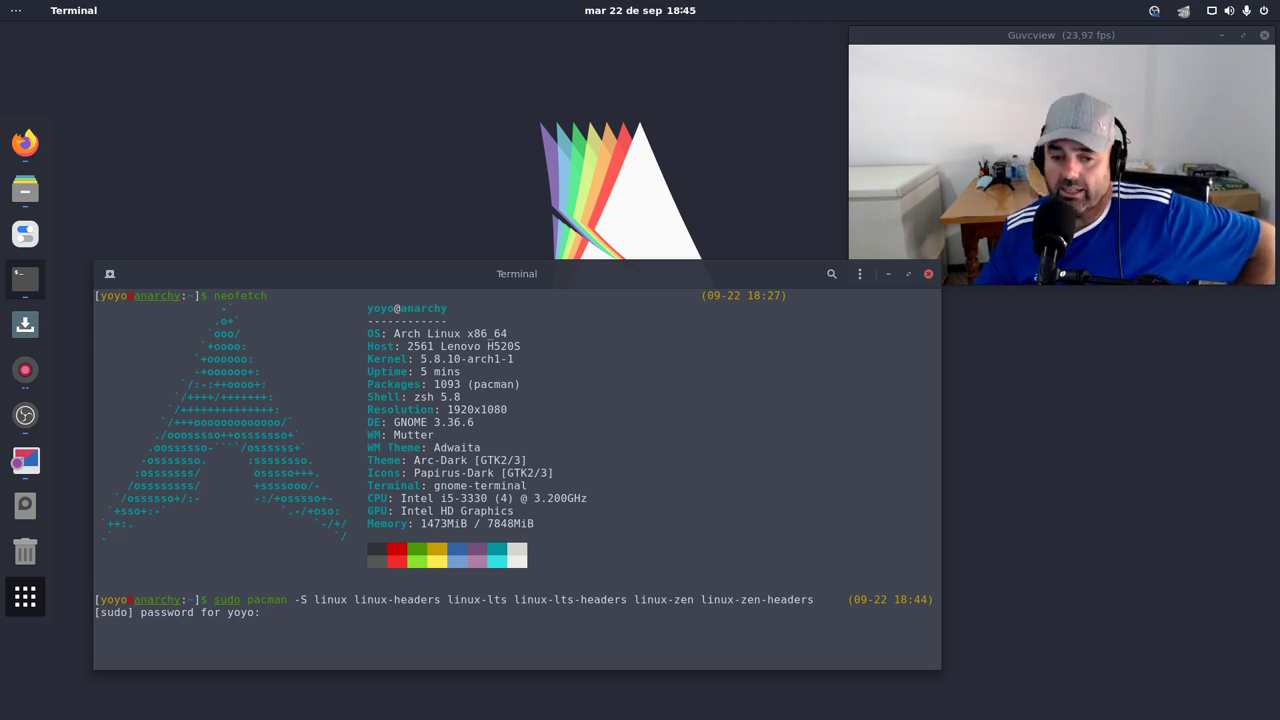
key(Return)
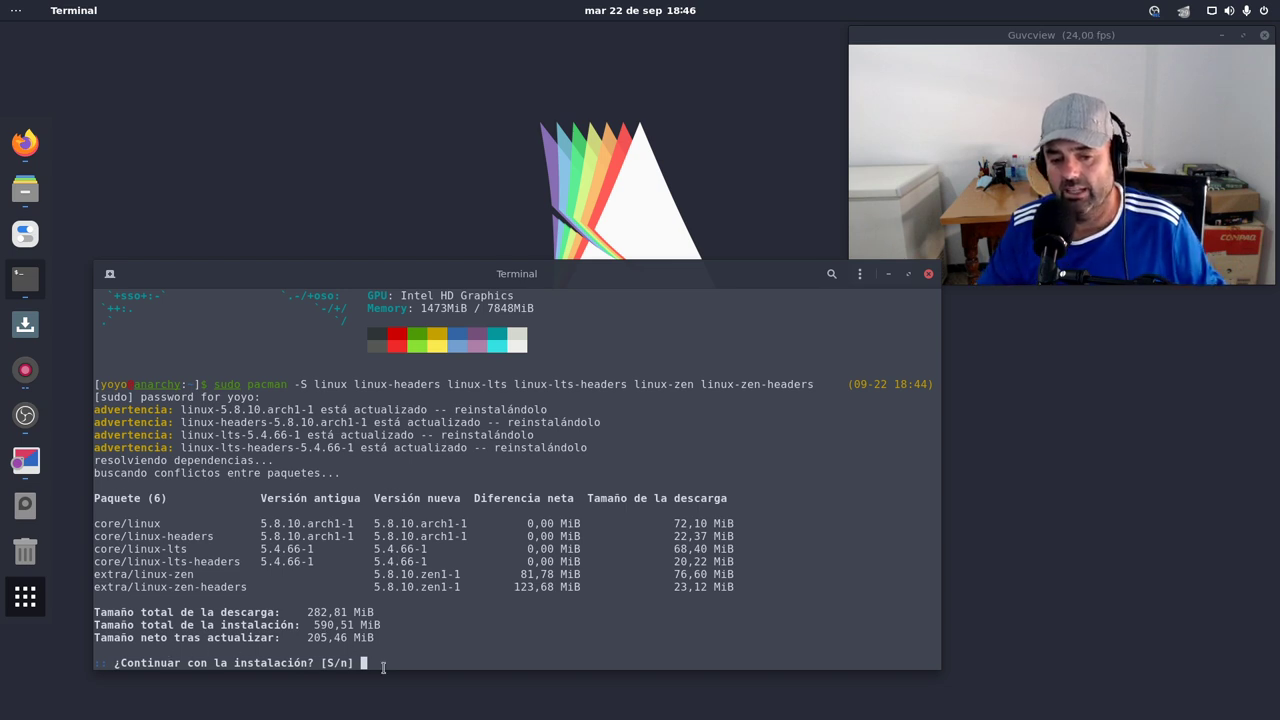
text(s)
key(Return)
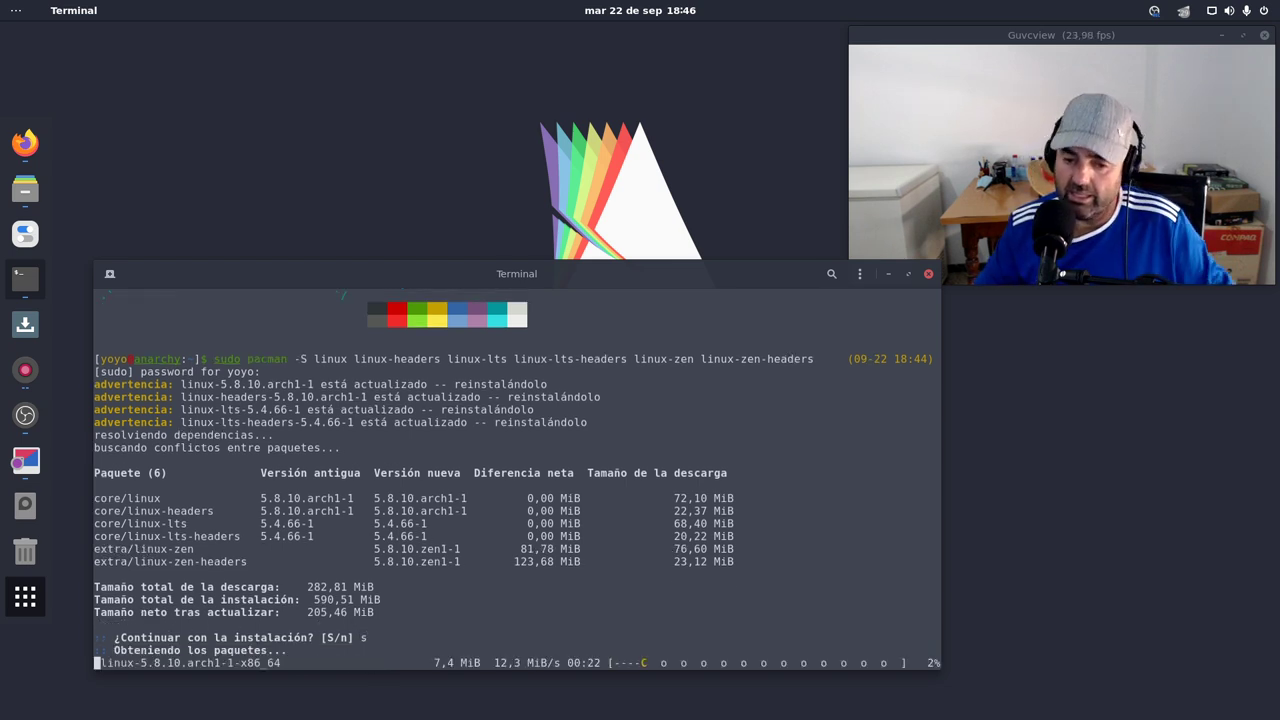